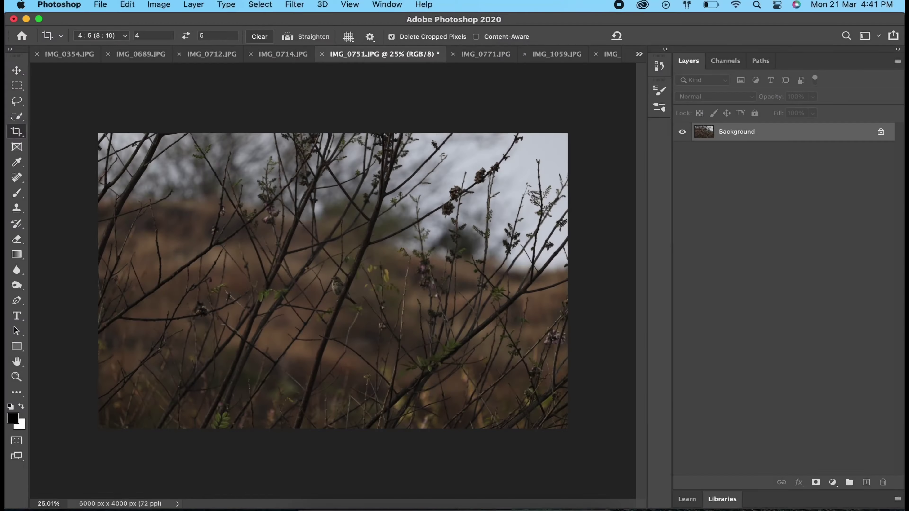
# Duplicate the photo layer and crop it at Original Ratio to 5449×3633 px.
pyautogui.hotkey('ctrl', 'j')
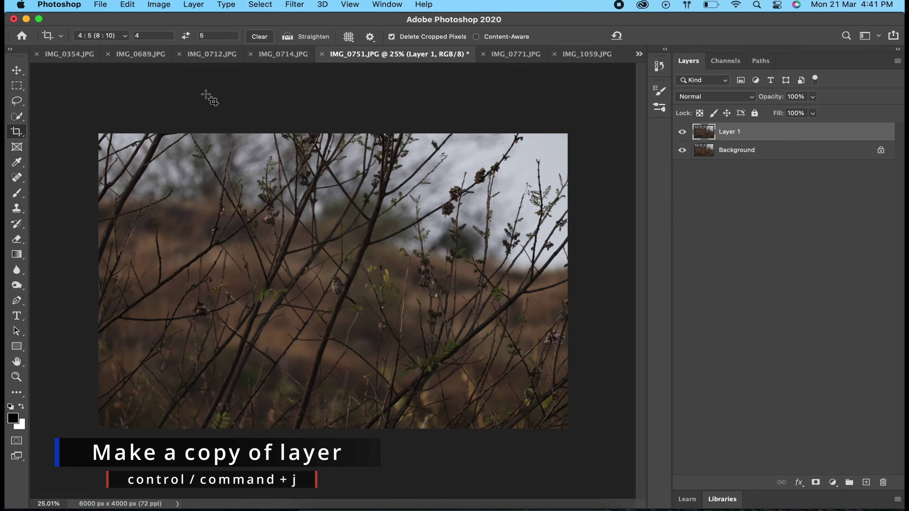
pyautogui.click(18, 136)
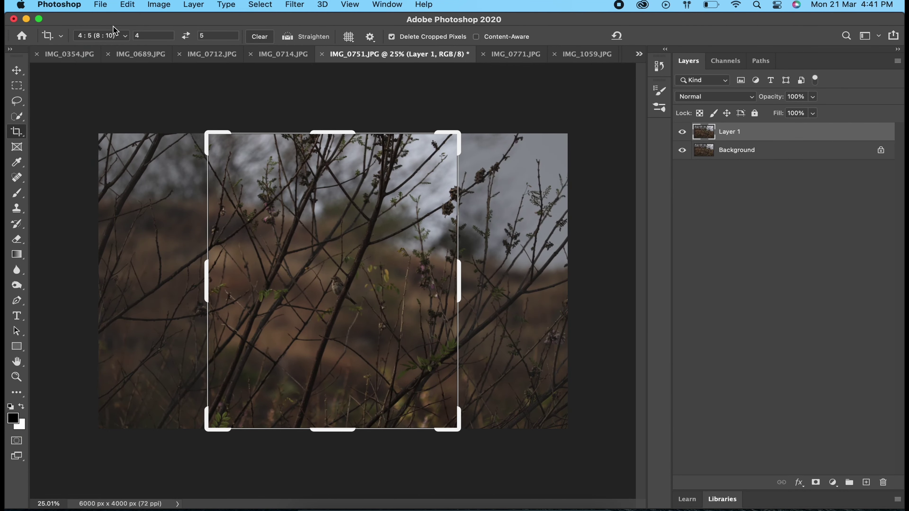
pyautogui.click(118, 35)
pyautogui.click(120, 38)
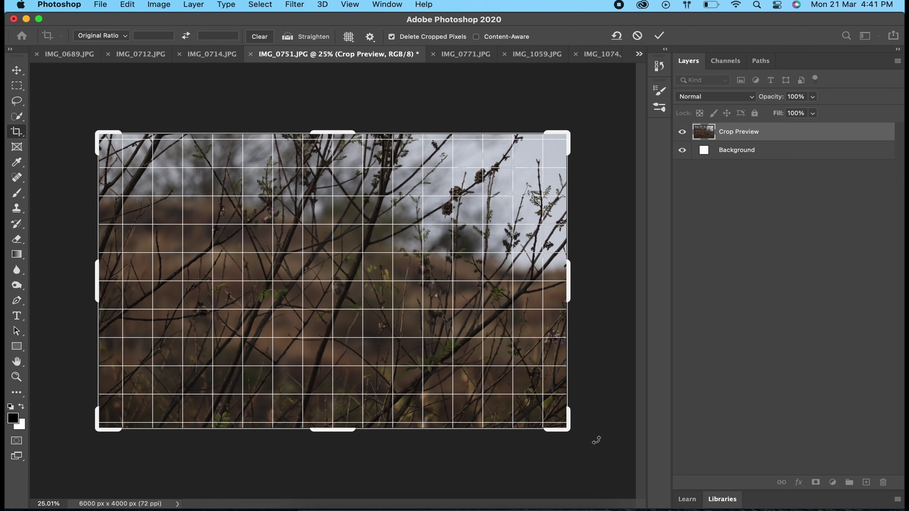
pyautogui.moveTo(568, 430); pyautogui.dragTo(545, 415)
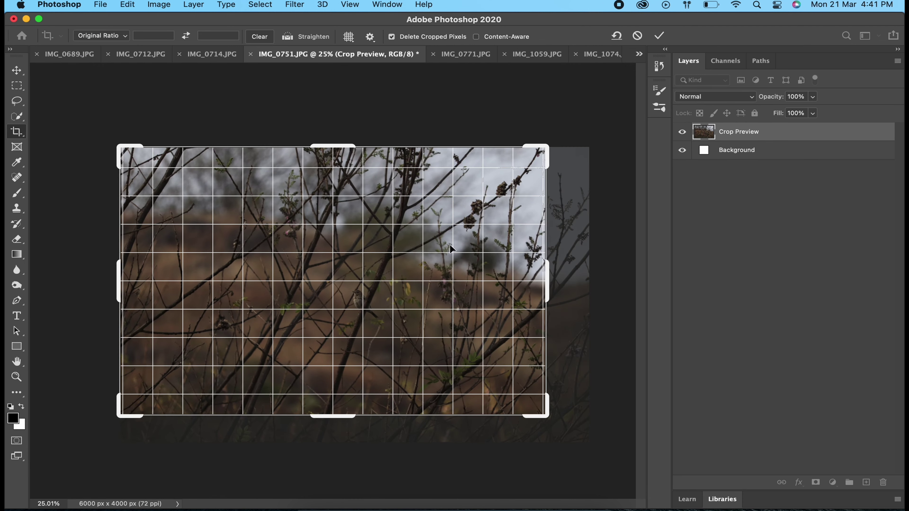
pyautogui.click(660, 37)
# Bring up the Filter menu to reach the Camera Raw Filter.
pyautogui.scroll(3, 519, 154)
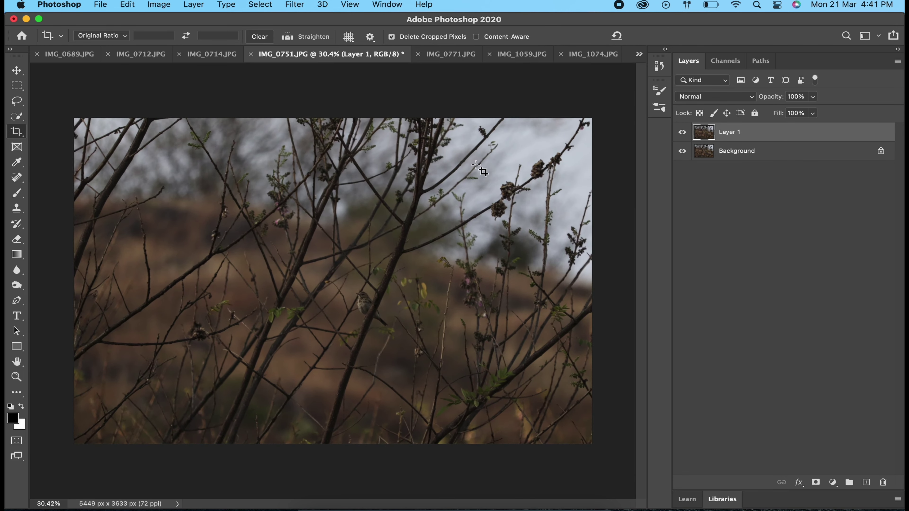
pyautogui.scroll(1, 427, 276)
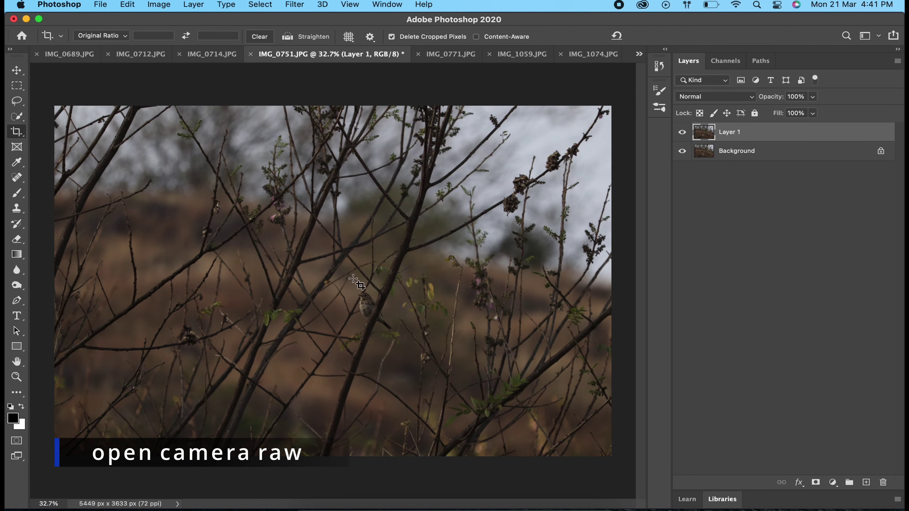
pyautogui.click(297, 5)
# Open Camera Raw and set Temperature -4, Tint -3, Exposure +0.50, Contrast -5, Highlights -33, Shadows +35.
pyautogui.click(327, 75)
pyautogui.scroll(10, 761, 258)
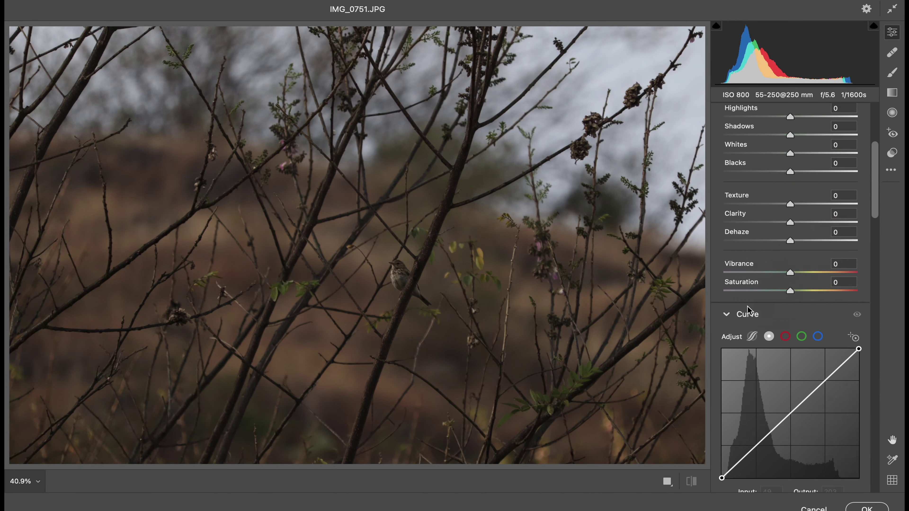
pyautogui.scroll(10, 761, 258)
pyautogui.moveTo(792, 212); pyautogui.dragTo(786, 214)
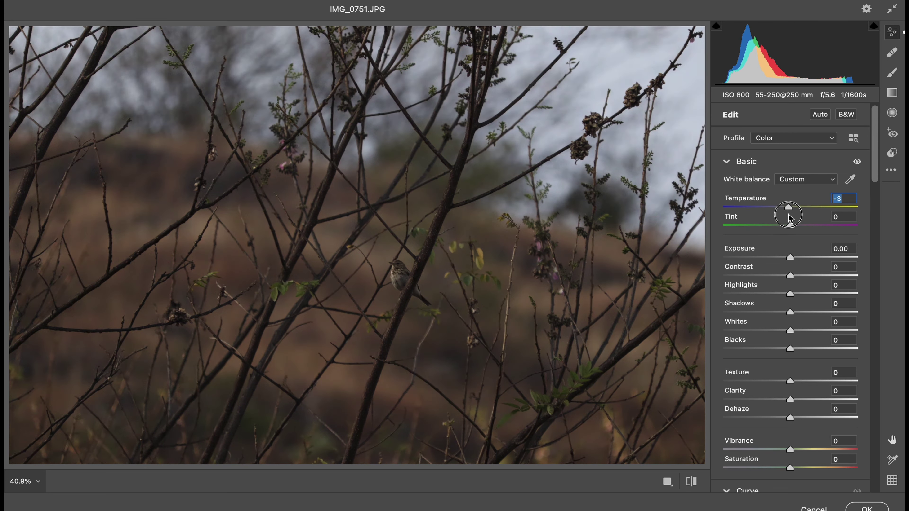
pyautogui.moveTo(790, 257); pyautogui.dragTo(790, 237)
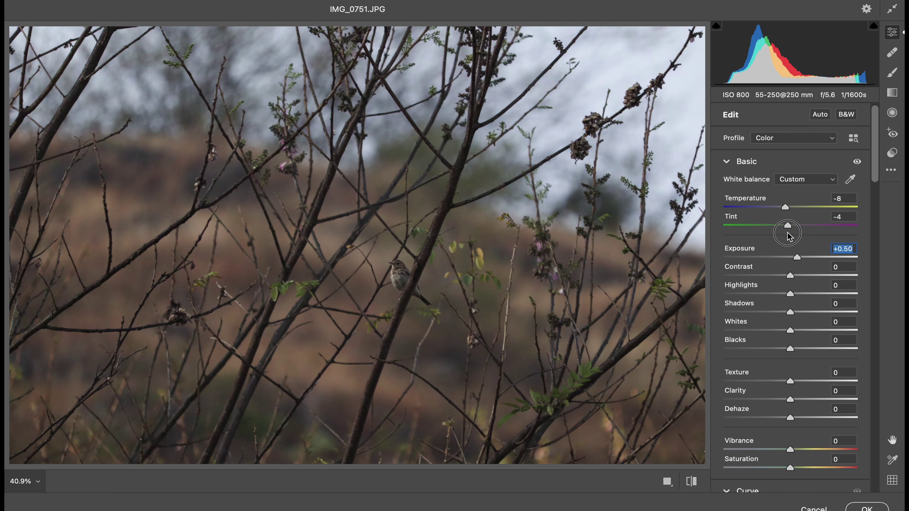
pyautogui.moveTo(783, 204); pyautogui.dragTo(790, 211)
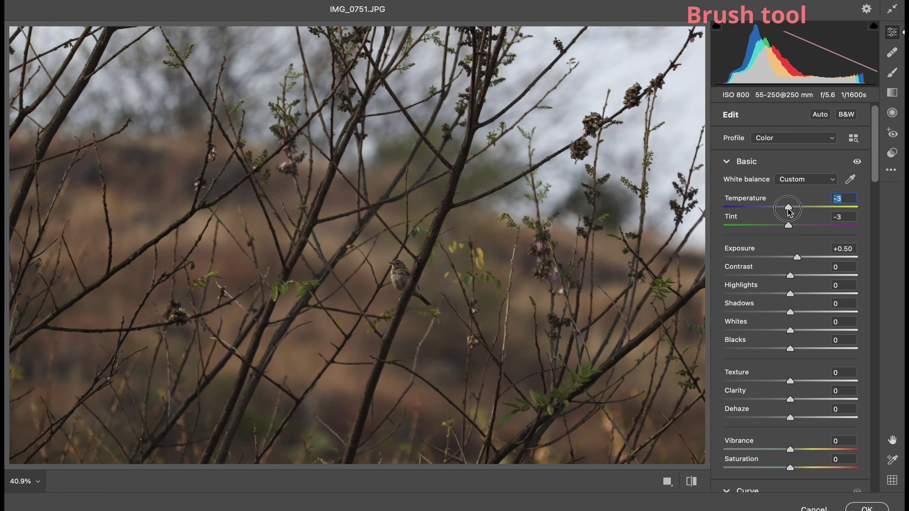
pyautogui.scroll(-2, 798, 259)
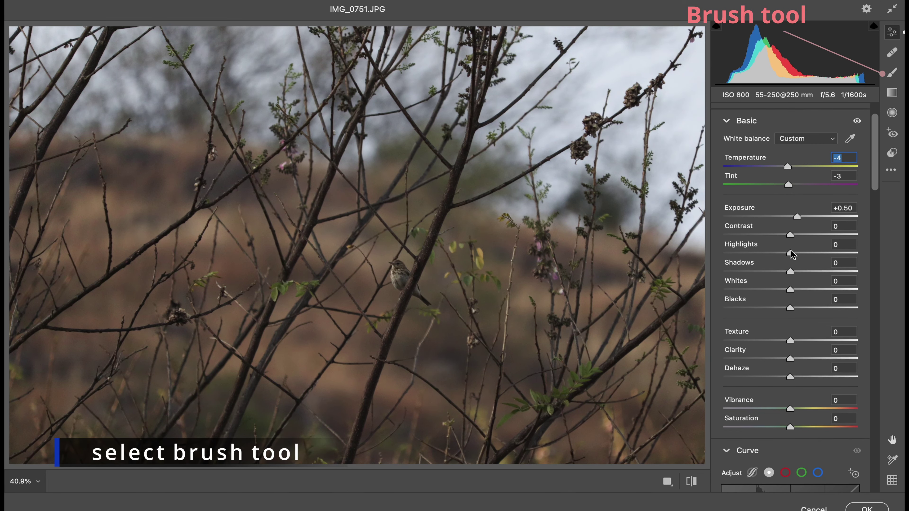
pyautogui.moveTo(791, 254)
pyautogui.mouseDown()
pyautogui.moveTo(769, 253)
pyautogui.moveTo(823, 273)
pyautogui.mouseUp()
pyautogui.moveTo(790, 235); pyautogui.dragTo(786, 236)
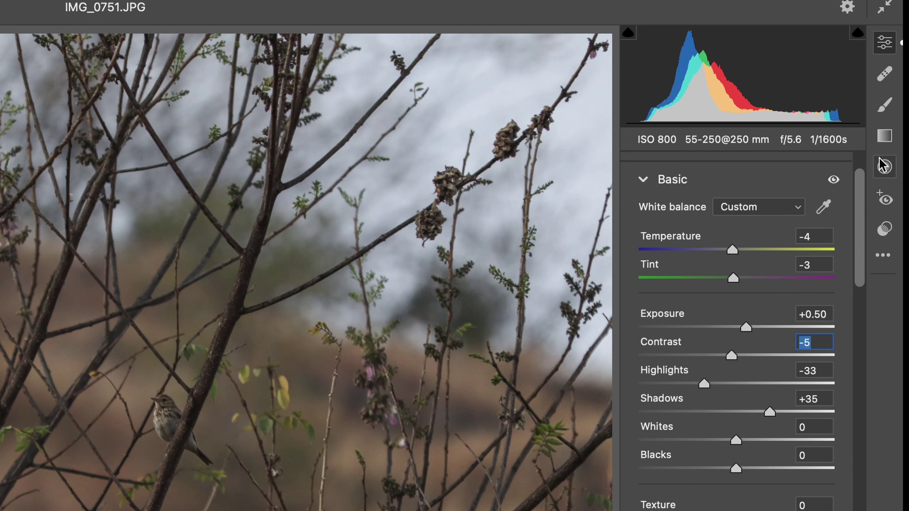
# Paint an Adjustment Brush mask over the bird, erasing it from the crossing branch.
pyautogui.click(884, 108)
pyautogui.rightClick(376, 272)
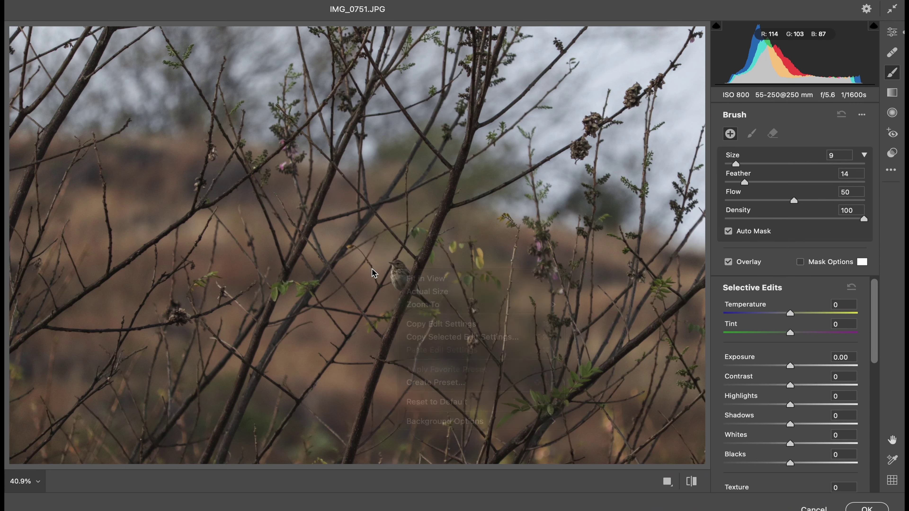
pyautogui.scroll(3, 400, 266)
pyautogui.scroll(3, 426, 278)
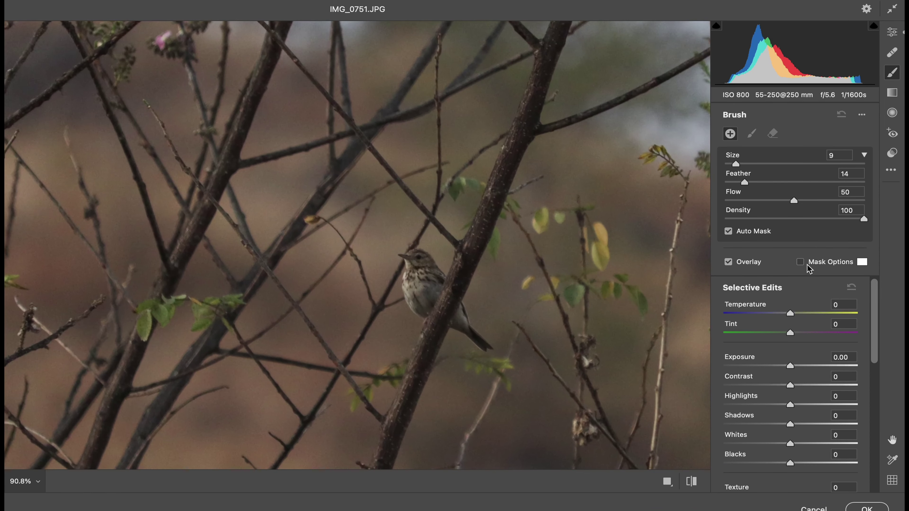
pyautogui.moveTo(428, 252)
pyautogui.mouseDown()
pyautogui.moveTo(418, 294)
pyautogui.moveTo(472, 327)
pyautogui.moveTo(451, 295)
pyautogui.moveTo(489, 346)
pyautogui.mouseUp()
pyautogui.press('alt')
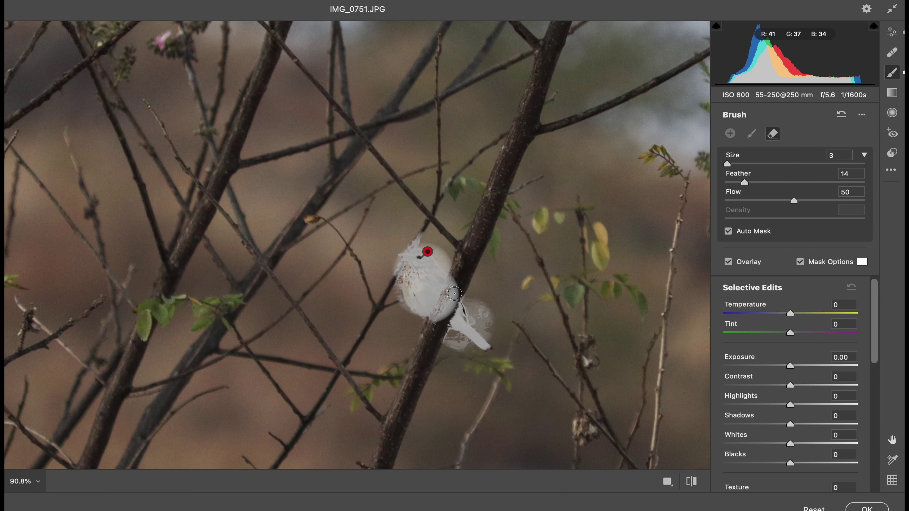
pyautogui.moveTo(455, 290)
pyautogui.mouseDown()
pyautogui.moveTo(433, 320)
pyautogui.moveTo(455, 270)
pyautogui.moveTo(451, 319)
pyautogui.moveTo(476, 320)
pyautogui.moveTo(455, 347)
pyautogui.moveTo(393, 257)
pyautogui.moveTo(411, 244)
pyautogui.moveTo(429, 249)
pyautogui.moveTo(449, 267)
pyautogui.moveTo(445, 299)
pyautogui.mouseUp()
pyautogui.press('alt')
pyautogui.press('alt')
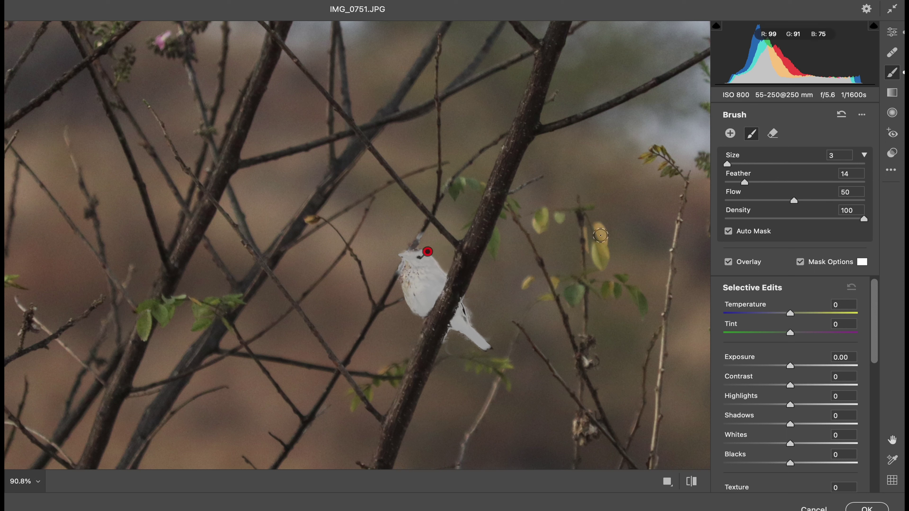
# Brighten the masked bird to Exposure +0.75 and Highlights +46.
pyautogui.click(799, 262)
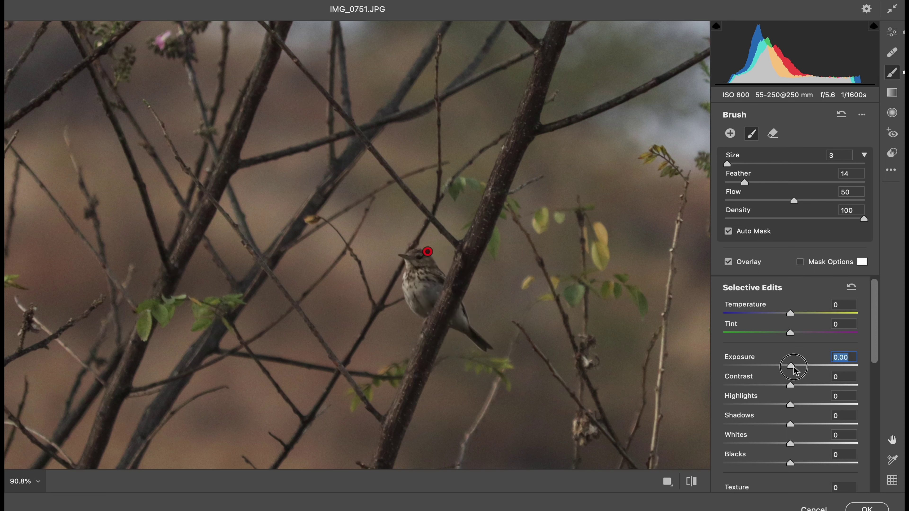
pyautogui.moveTo(793, 367); pyautogui.dragTo(797, 368)
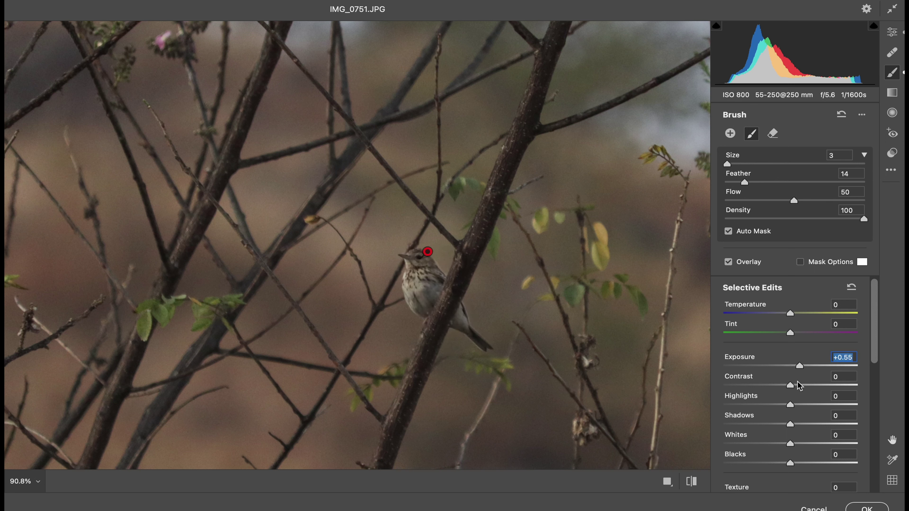
pyautogui.moveTo(794, 405)
pyautogui.mouseDown()
pyautogui.moveTo(821, 404)
pyautogui.moveTo(794, 385)
pyautogui.mouseUp()
pyautogui.keyDown('alt'); pyautogui.click(558, 324); pyautogui.keyUp('alt')
pyautogui.keyDown('alt'); pyautogui.click(516, 319); pyautogui.keyUp('alt')
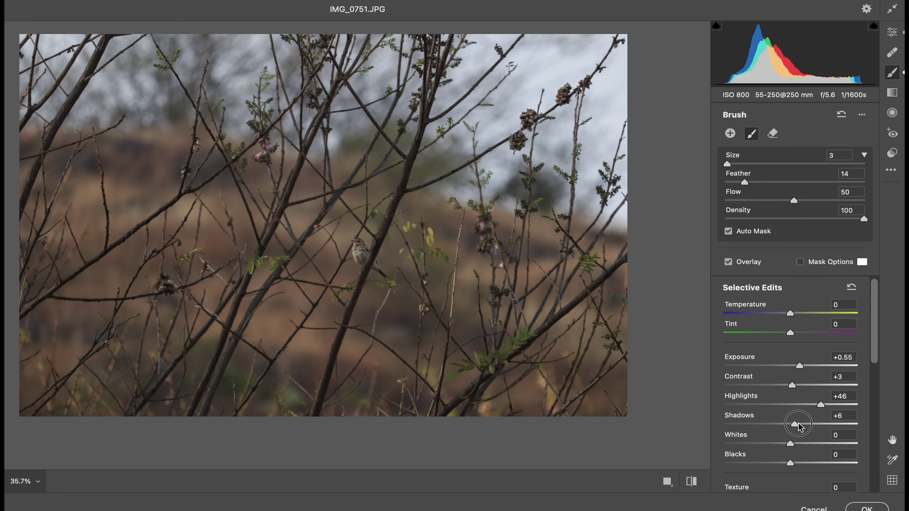
pyautogui.moveTo(805, 369); pyautogui.dragTo(806, 369)
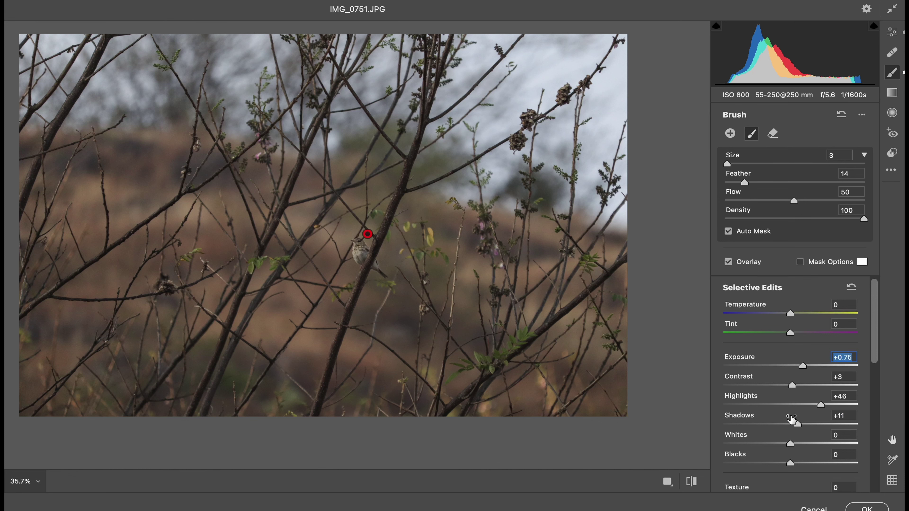
pyautogui.moveTo(798, 465); pyautogui.dragTo(795, 459)
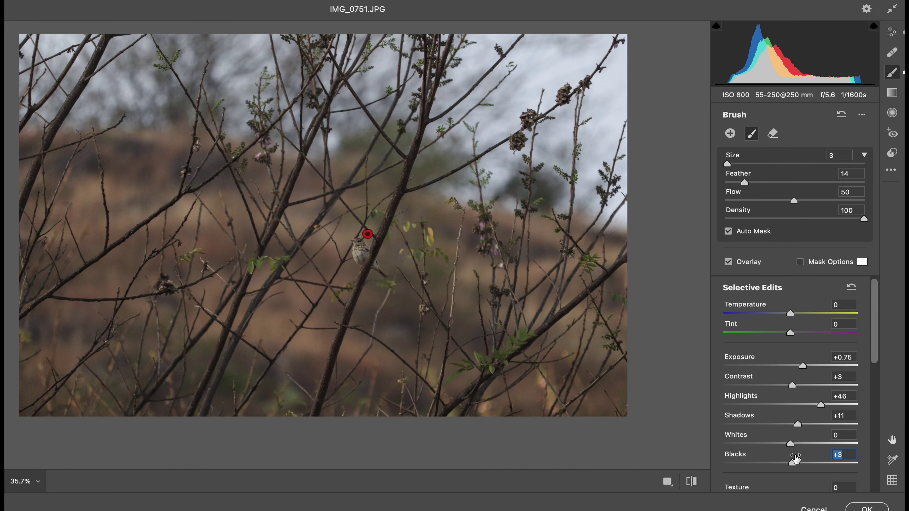
# In the Basic panel, set overall Whites to +4 and Blacks to +3.
pyautogui.scroll(-5, 793, 444)
pyautogui.scroll(5, 793, 444)
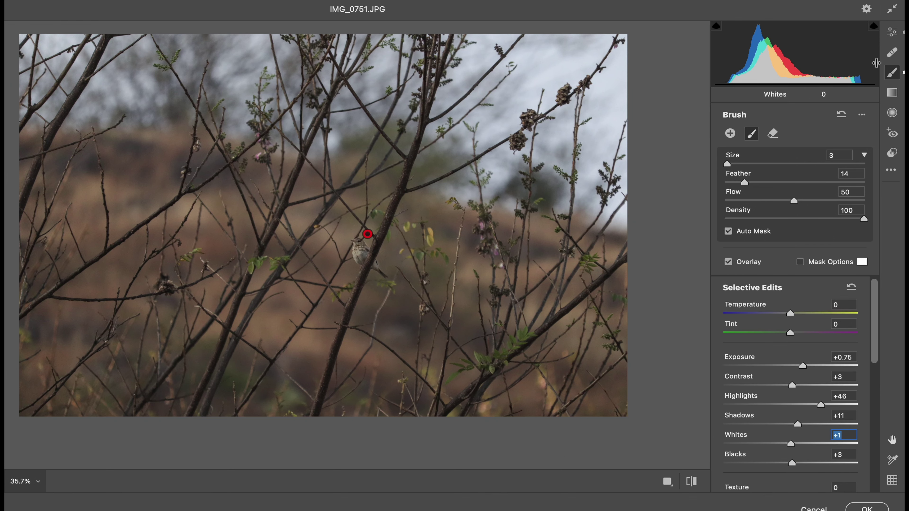
pyautogui.click(893, 33)
pyautogui.moveTo(795, 313); pyautogui.dragTo(793, 291)
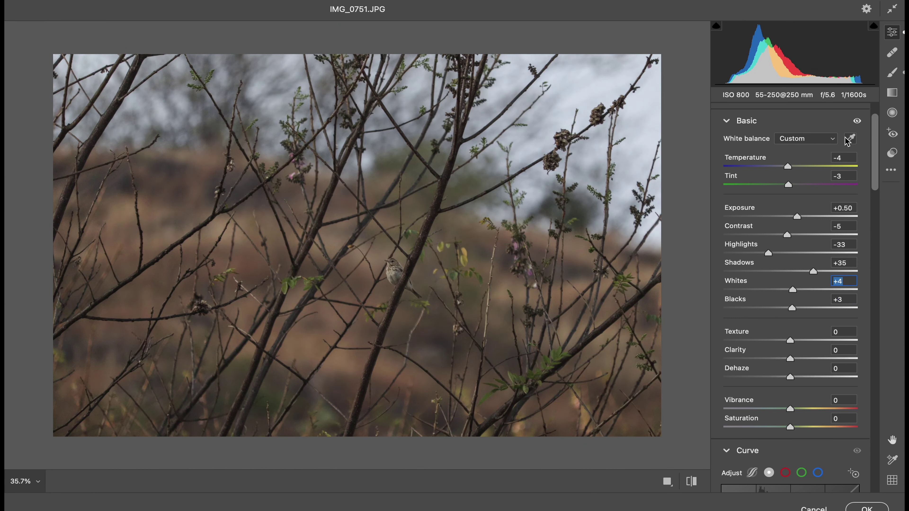
# Add a graduated filter, delete the extra one, and set Exposure +1.90 and Temperature +31.
pyautogui.click(893, 94)
pyautogui.moveTo(554, 169); pyautogui.dragTo(622, 174)
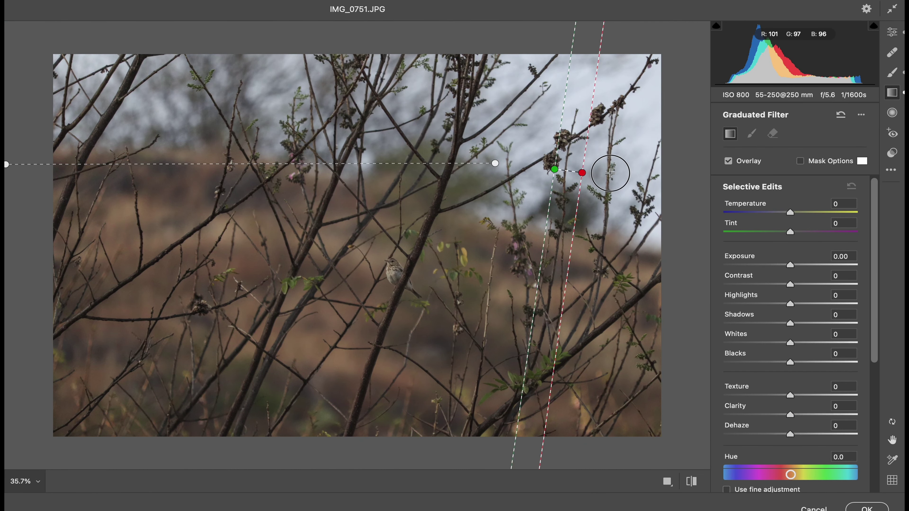
pyautogui.rightClick(605, 221)
pyautogui.click(625, 244)
pyautogui.moveTo(495, 163); pyautogui.dragTo(675, 168)
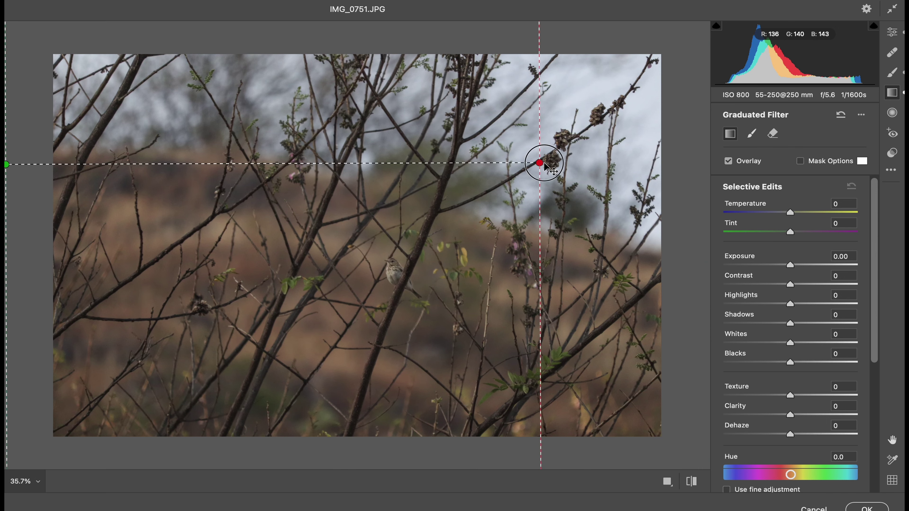
pyautogui.moveTo(791, 268); pyautogui.dragTo(825, 273)
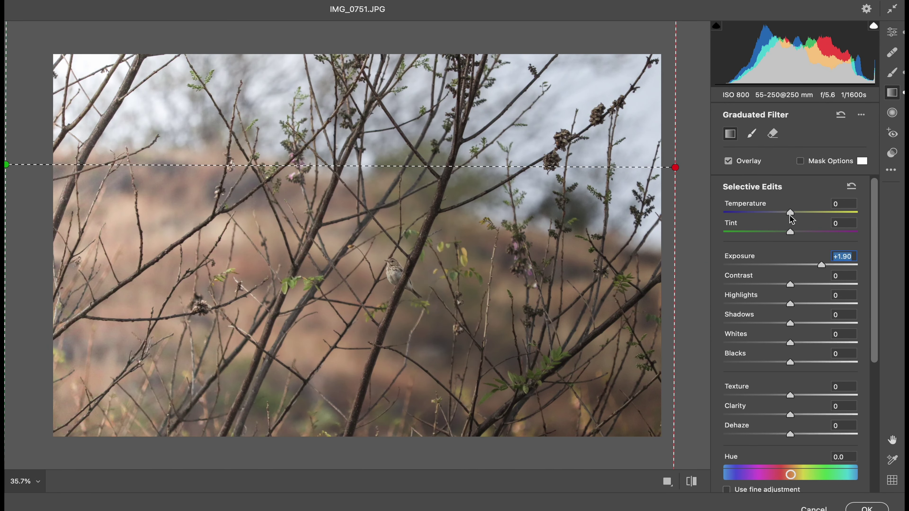
pyautogui.moveTo(790, 214); pyautogui.dragTo(810, 220)
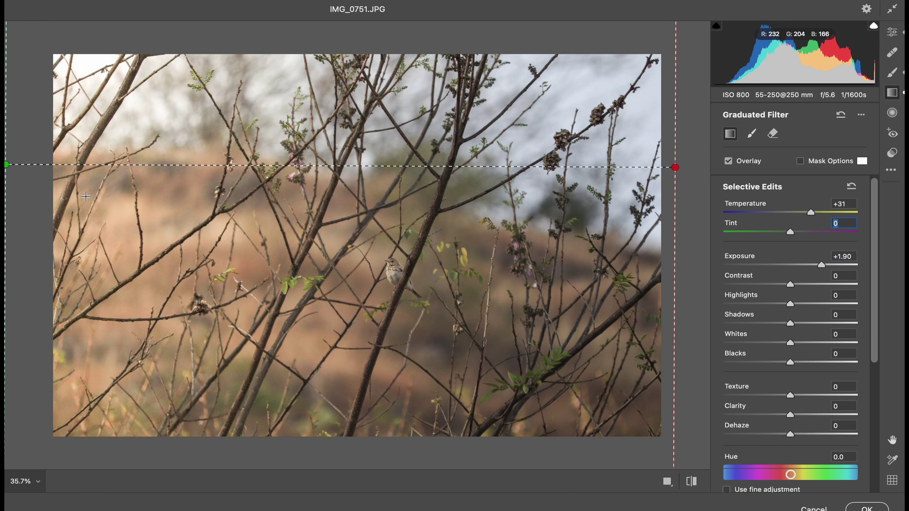
# Angle the graduated filter diagonally from the top-left corner and add Contrast +15, Highlights +38.
pyautogui.moveTo(7, 165)
pyautogui.mouseDown()
pyautogui.moveTo(7, 126)
pyautogui.moveTo(57, 67)
pyautogui.moveTo(49, 55)
pyautogui.mouseUp()
pyautogui.moveTo(677, 168)
pyautogui.mouseDown()
pyautogui.moveTo(746, 304)
pyautogui.moveTo(733, 277)
pyautogui.mouseUp()
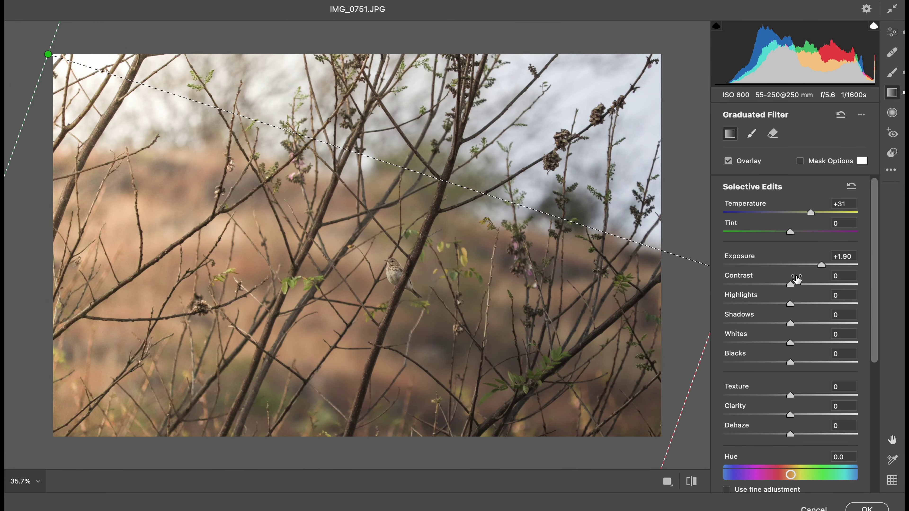
pyautogui.moveTo(792, 283); pyautogui.dragTo(815, 304)
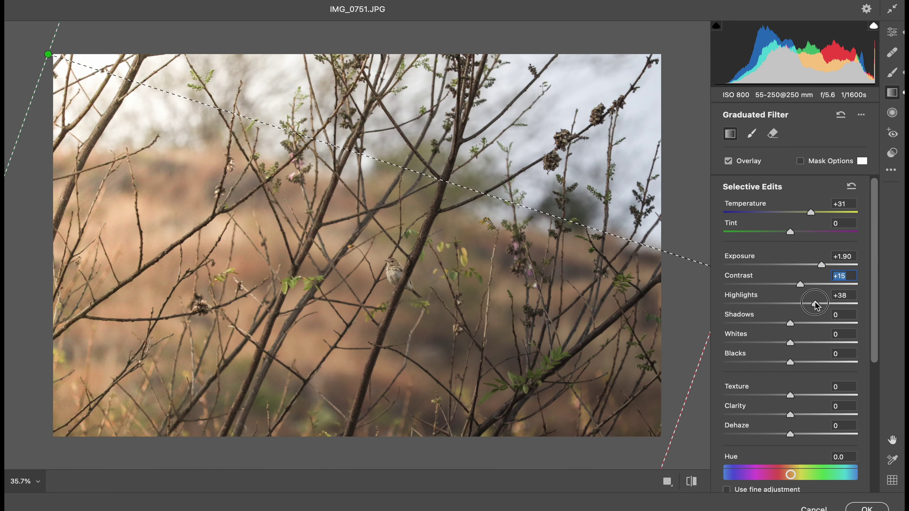
pyautogui.click(892, 32)
pyautogui.moveTo(408, 268)
pyautogui.mouseDown()
pyautogui.moveTo(423, 271)
pyautogui.moveTo(386, 270)
pyautogui.mouseUp()
# Try raising the parametric curve's Highlights region, then reset it to zero.
pyautogui.scroll(-5, 805, 311)
pyautogui.scroll(-5, 819, 311)
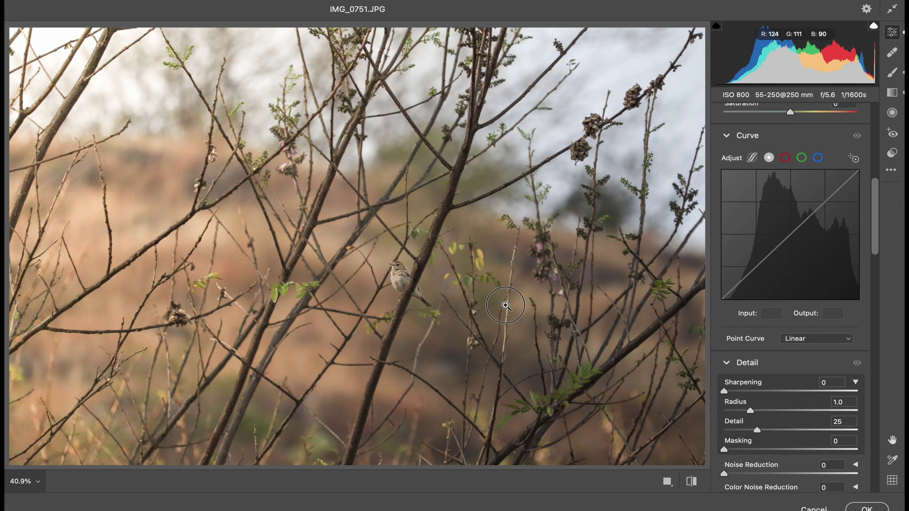
pyautogui.click(752, 158)
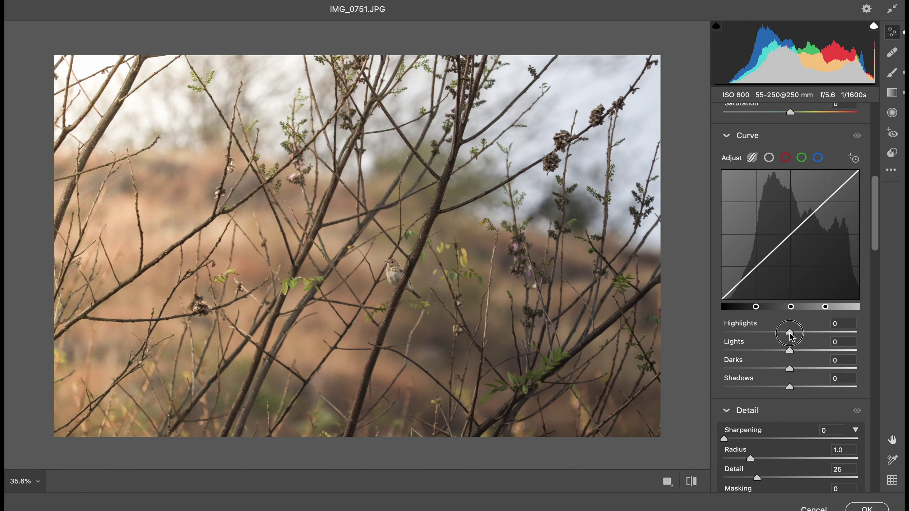
pyautogui.moveTo(791, 333); pyautogui.dragTo(795, 333)
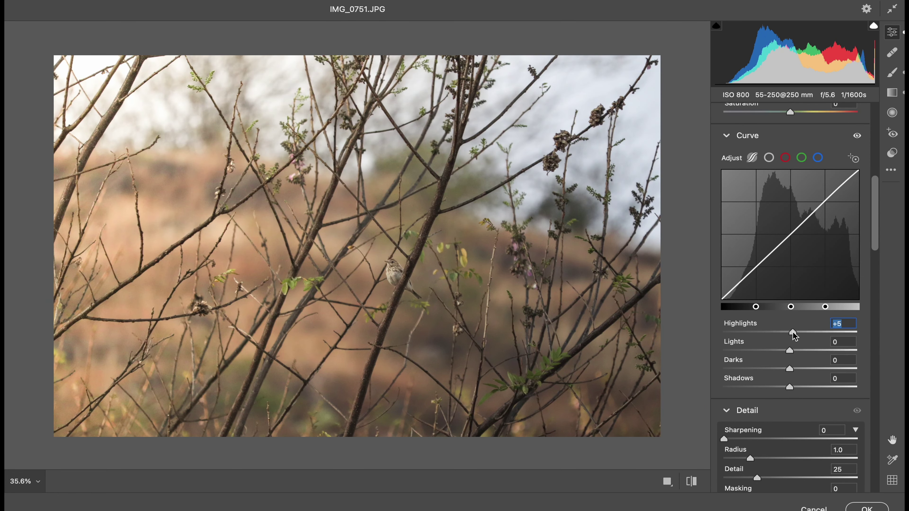
pyautogui.doubleClick(794, 334)
pyautogui.scroll(1, 790, 356)
pyautogui.scroll(2, 790, 322)
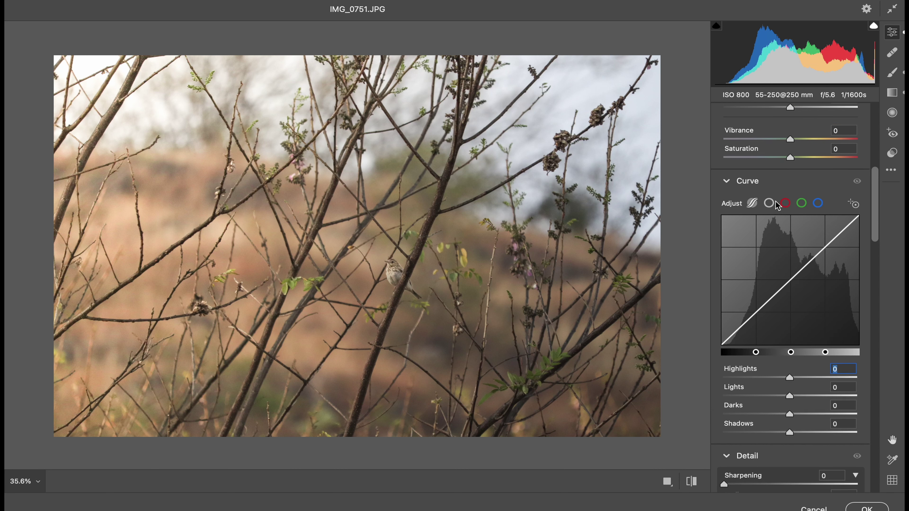
# Adjust red, green and blue point-curve endpoints, slightly lowering the red and blue white points.
pyautogui.click(786, 203)
pyautogui.moveTo(722, 345); pyautogui.dragTo(722, 344)
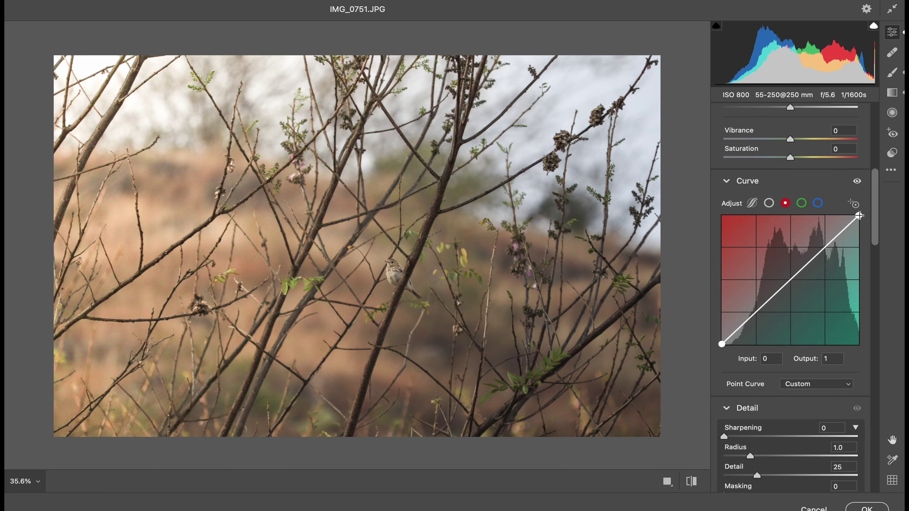
pyautogui.moveTo(864, 215); pyautogui.dragTo(867, 212)
pyautogui.click(801, 203)
pyautogui.click(722, 344)
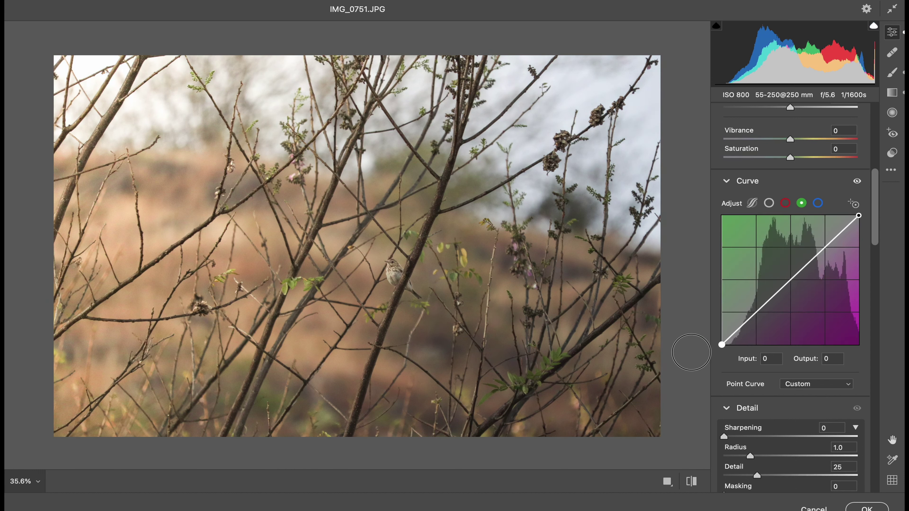
pyautogui.click(819, 203)
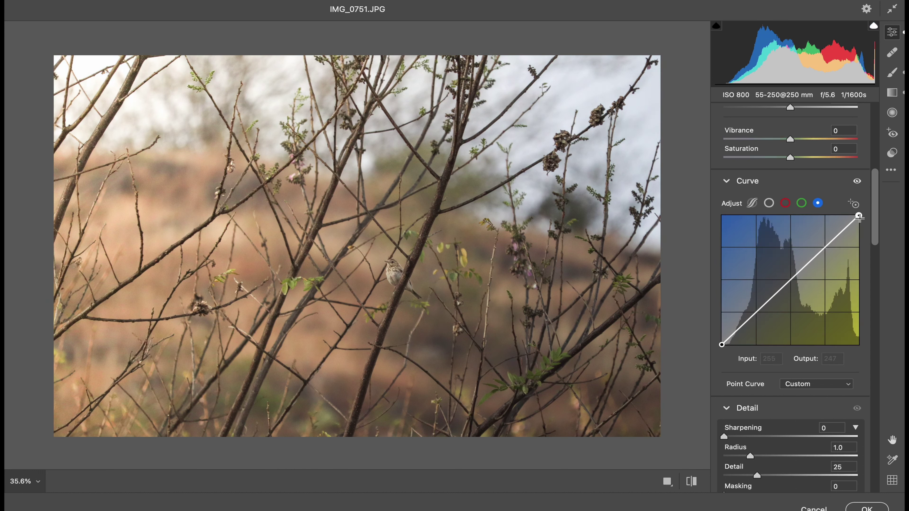
pyautogui.moveTo(859, 217); pyautogui.dragTo(885, 214)
pyautogui.moveTo(723, 345)
pyautogui.mouseDown()
pyautogui.moveTo(689, 332)
pyautogui.moveTo(659, 378)
pyautogui.mouseUp()
# In the Detail panel, set Sharpening Masking to 80 and Amount to 98.
pyautogui.scroll(-2, 730, 344)
pyautogui.scroll(-4, 730, 344)
pyautogui.moveTo(723, 340); pyautogui.dragTo(829, 340)
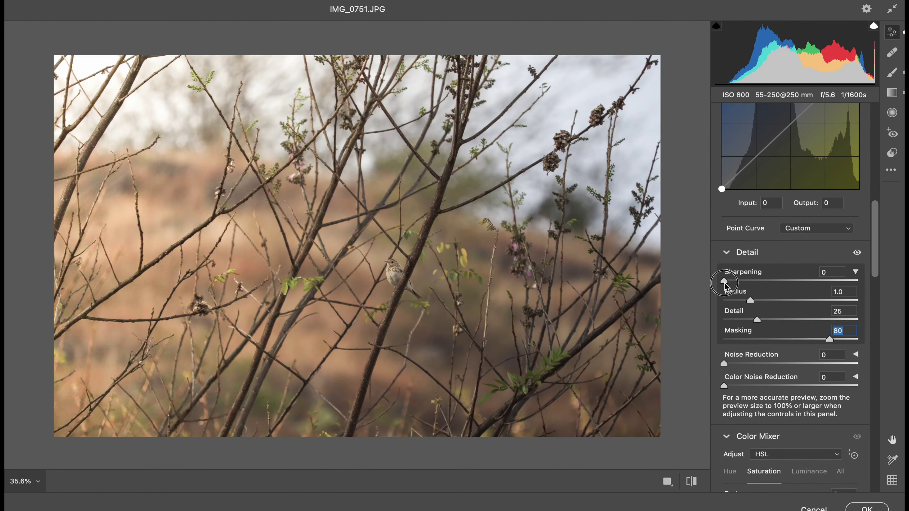
pyautogui.moveTo(723, 281); pyautogui.dragTo(811, 282)
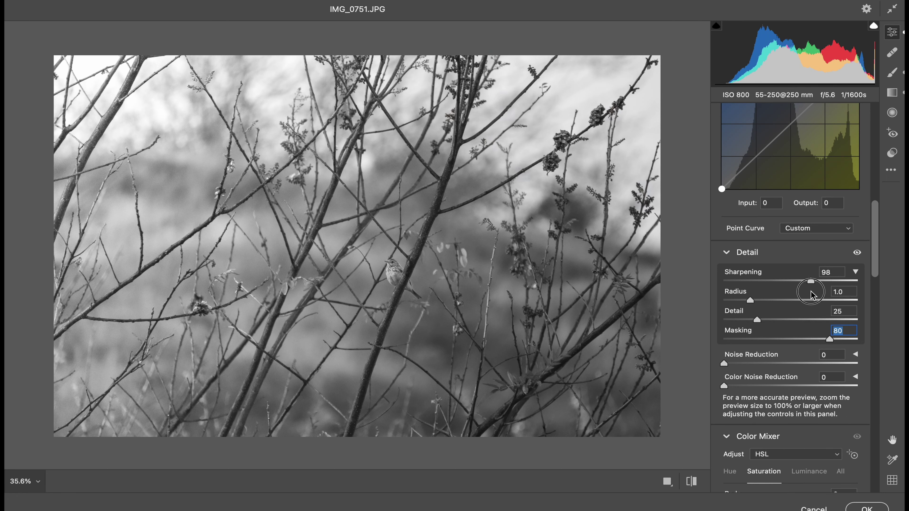
pyautogui.scroll(2, 442, 280)
pyautogui.scroll(2, 442, 284)
pyautogui.scroll(1, 439, 282)
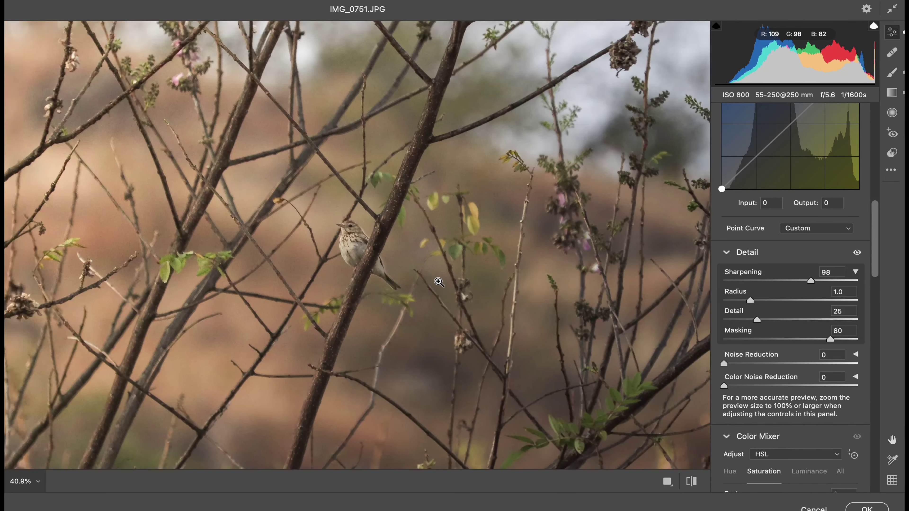
pyautogui.scroll(-2, 439, 283)
pyautogui.scroll(-1, 439, 282)
pyautogui.scroll(-5, 793, 377)
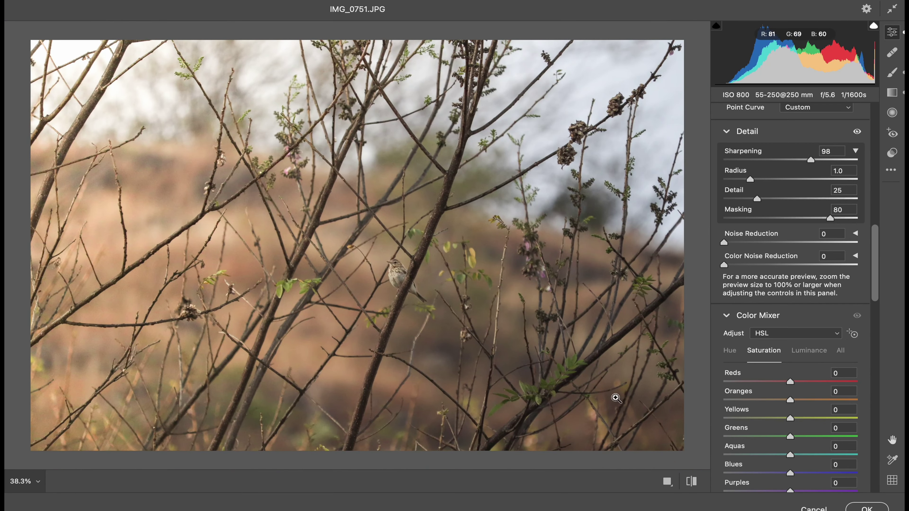
pyautogui.hotkey('ctrl', '0')
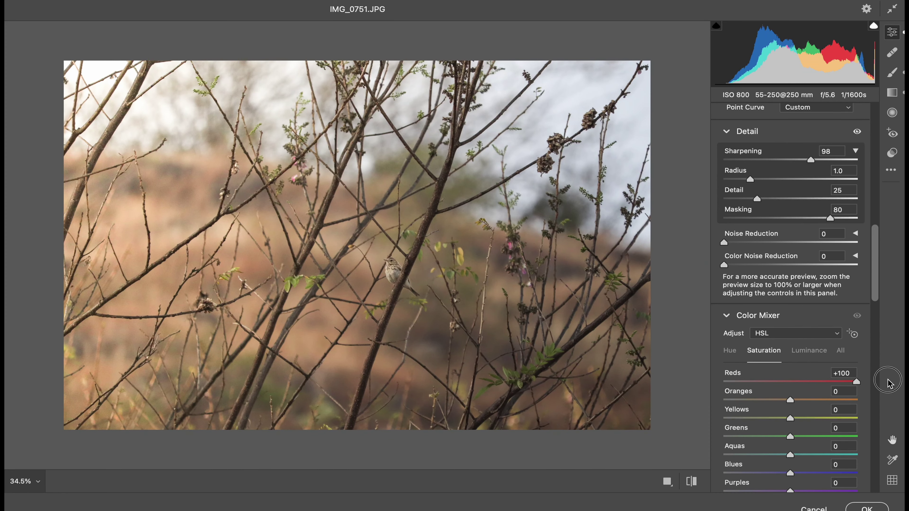
# Reset Reds saturation, reduce Blues saturation, and shift Greens hue +12 and Yellows hue +25.
pyautogui.moveTo(889, 383)
pyautogui.mouseDown()
pyautogui.moveTo(797, 389)
pyautogui.moveTo(866, 398)
pyautogui.moveTo(690, 398)
pyautogui.moveTo(807, 400)
pyautogui.moveTo(788, 416)
pyautogui.moveTo(857, 418)
pyautogui.moveTo(810, 427)
pyautogui.moveTo(887, 432)
pyautogui.moveTo(770, 438)
pyautogui.moveTo(807, 437)
pyautogui.moveTo(790, 455)
pyautogui.mouseUp()
pyautogui.scroll(-3, 791, 426)
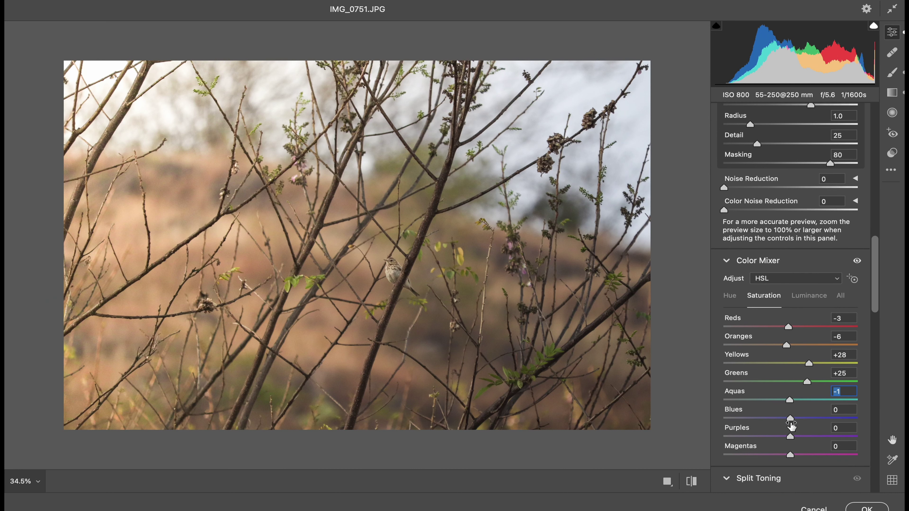
pyautogui.moveTo(790, 424)
pyautogui.mouseDown()
pyautogui.moveTo(873, 416)
pyautogui.moveTo(735, 417)
pyautogui.moveTo(821, 433)
pyautogui.moveTo(779, 437)
pyautogui.mouseUp()
pyautogui.click(729, 296)
pyautogui.moveTo(791, 383)
pyautogui.mouseDown()
pyautogui.moveTo(879, 394)
pyautogui.moveTo(799, 399)
pyautogui.mouseUp()
pyautogui.moveTo(791, 364)
pyautogui.mouseDown()
pyautogui.moveTo(811, 369)
pyautogui.moveTo(798, 353)
pyautogui.mouseUp()
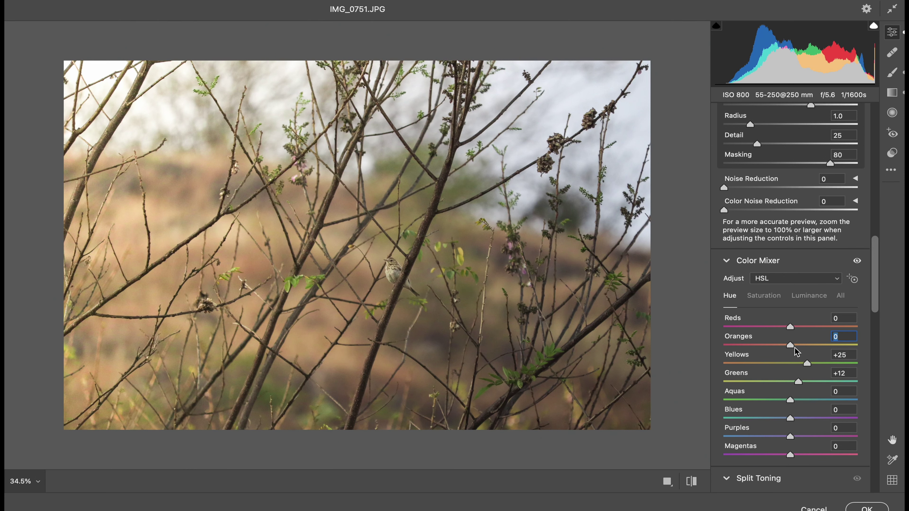
# Darken Oranges luminance to -3 and Yellows to -9; add a faint hue-219 highlight split tone.
pyautogui.scroll(2, 437, 287)
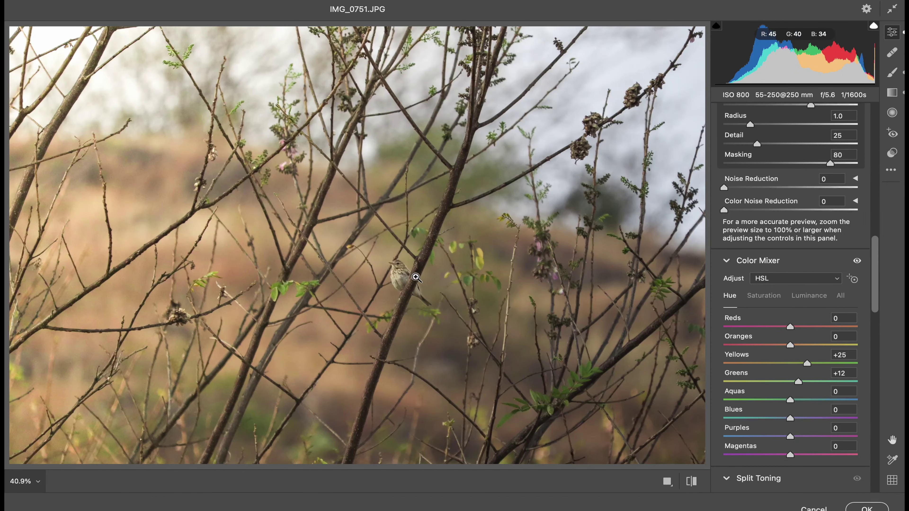
pyautogui.scroll(-2, 825, 260)
pyautogui.click(809, 238)
pyautogui.moveTo(790, 305); pyautogui.dragTo(788, 288)
pyautogui.scroll(-2, 767, 389)
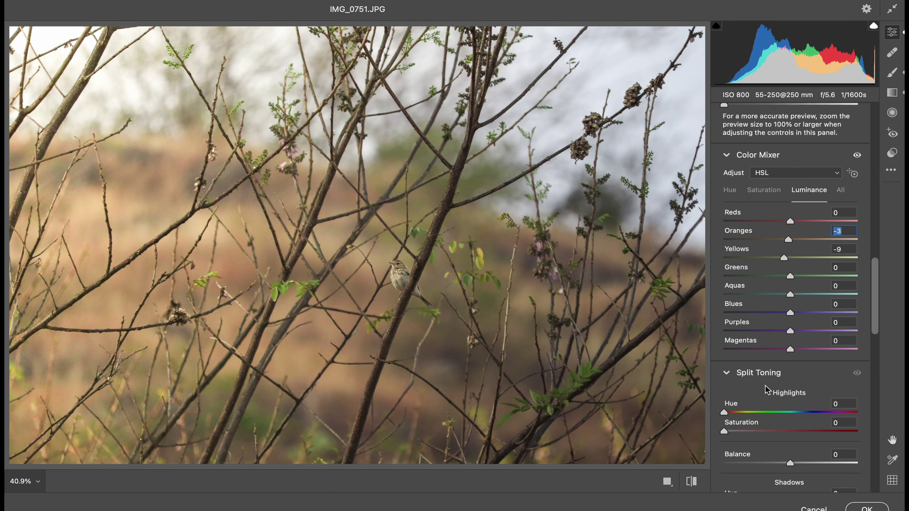
pyautogui.moveTo(724, 432); pyautogui.dragTo(808, 426)
# Raise highlight split-tone saturation and try different hues, comparing with split toning on and off.
pyautogui.hotkey('ctrl', '0')
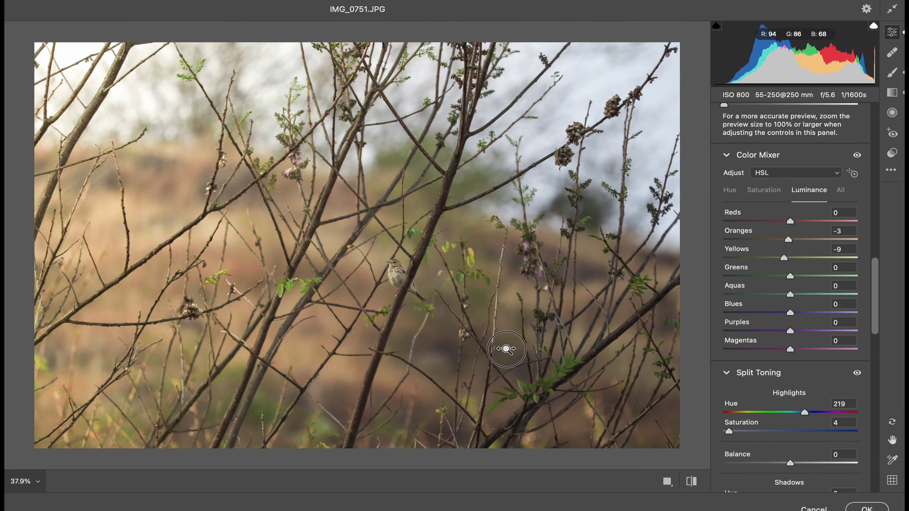
pyautogui.click(859, 374)
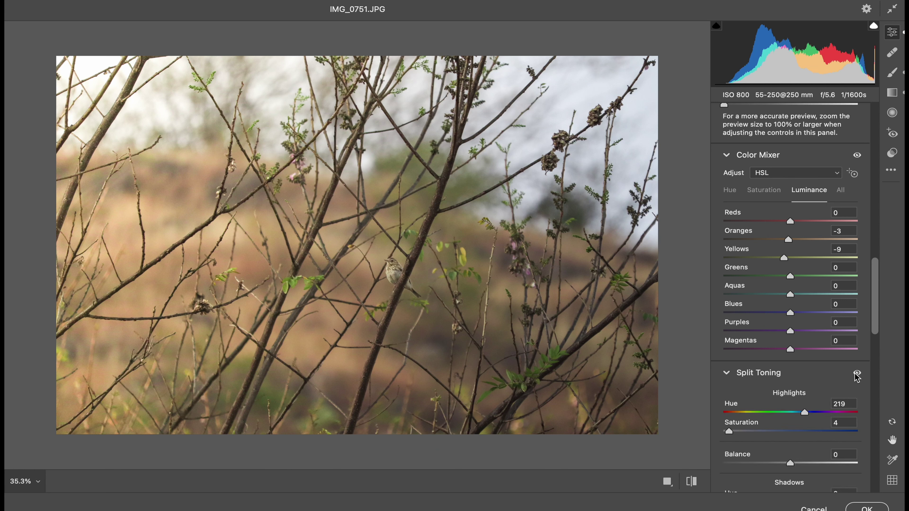
pyautogui.moveTo(732, 434); pyautogui.dragTo(753, 433)
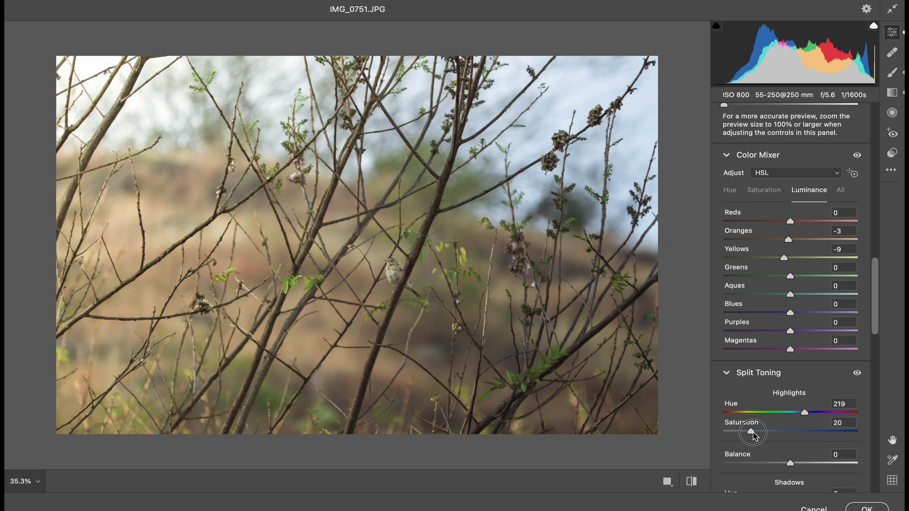
pyautogui.click(859, 375)
pyautogui.click(859, 375)
pyautogui.moveTo(806, 414)
pyautogui.mouseDown()
pyautogui.moveTo(840, 415)
pyautogui.moveTo(717, 419)
pyautogui.mouseUp()
pyautogui.moveTo(809, 421)
pyautogui.mouseDown()
pyautogui.moveTo(791, 421)
pyautogui.moveTo(805, 424)
pyautogui.mouseUp()
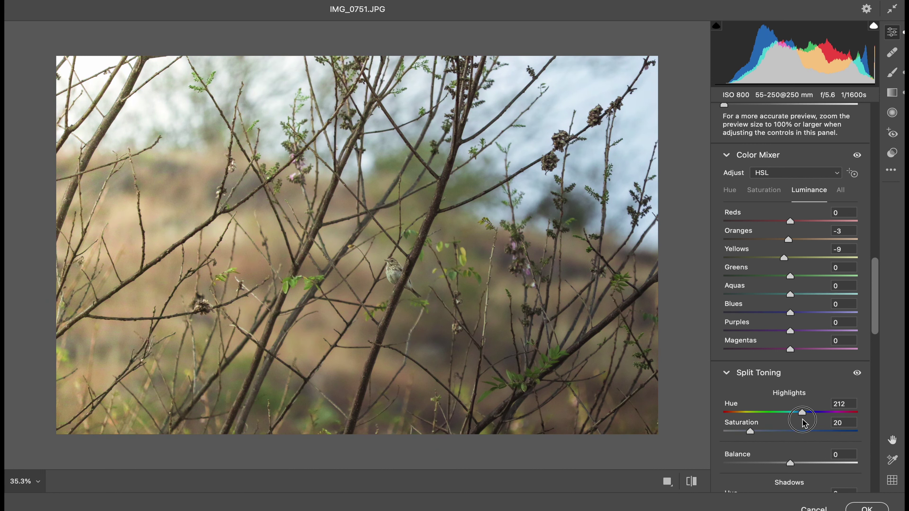
pyautogui.moveTo(750, 432)
pyautogui.mouseDown()
pyautogui.moveTo(673, 434)
pyautogui.moveTo(733, 432)
pyautogui.mouseUp()
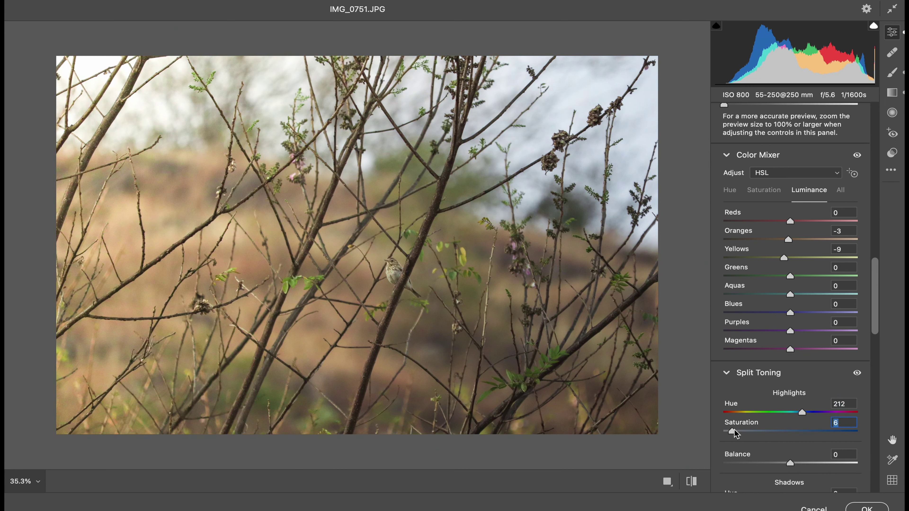
# Settle the highlight split tone at blue hue 231 with saturation 15.
pyautogui.moveTo(806, 417)
pyautogui.mouseDown()
pyautogui.moveTo(823, 415)
pyautogui.moveTo(796, 416)
pyautogui.moveTo(813, 417)
pyautogui.mouseUp()
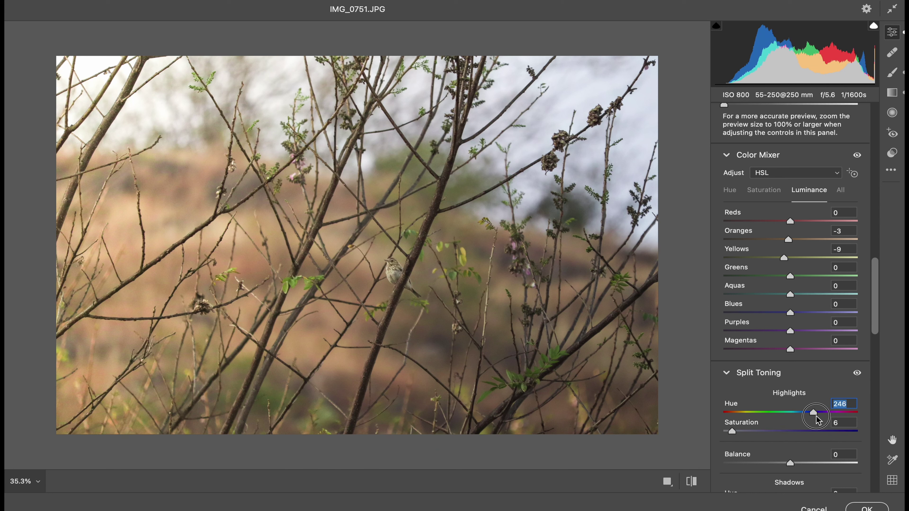
pyautogui.click(858, 373)
pyautogui.click(858, 376)
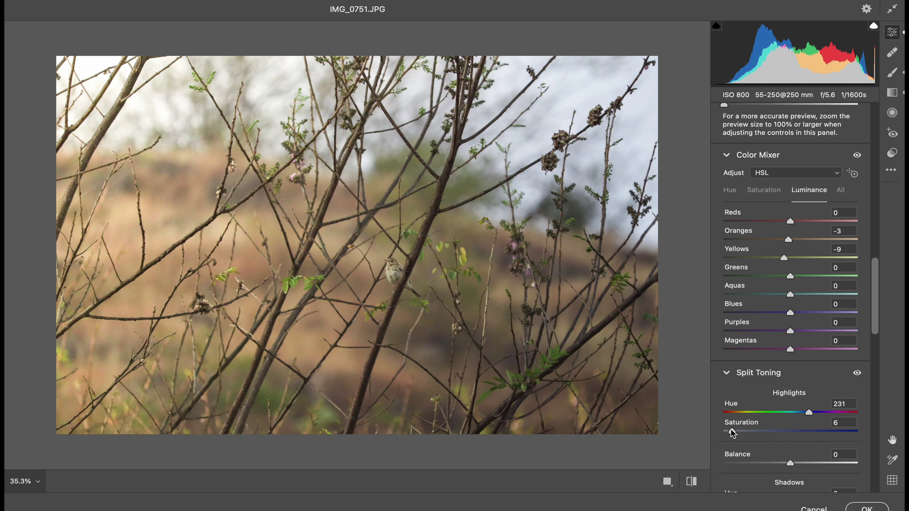
pyautogui.moveTo(732, 431); pyautogui.dragTo(745, 431)
pyautogui.scroll(-2, 733, 415)
pyautogui.scroll(-5, 730, 359)
pyautogui.scroll(-2, 731, 359)
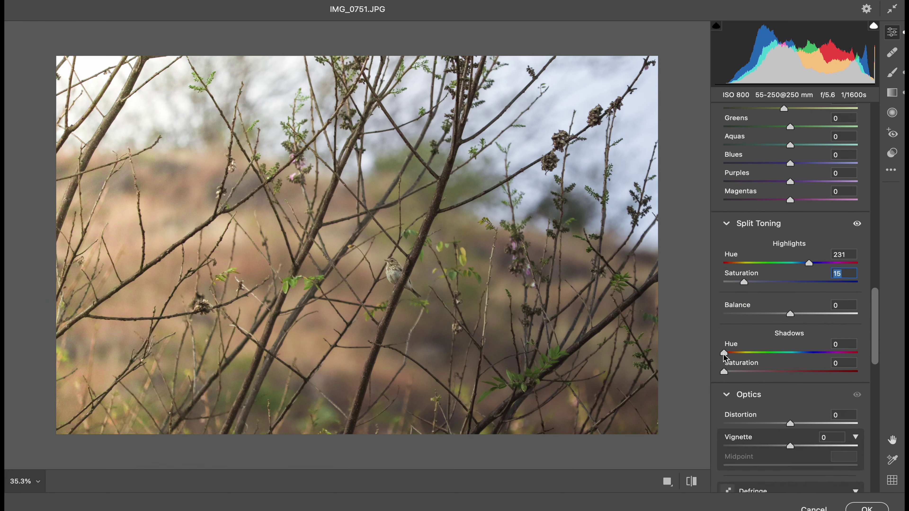
# Add a right-to-left graduated filter (Temperature +10, Exposure +0.10, Highlights +32) and apply Camera Raw.
pyautogui.scroll(20, 732, 352)
pyautogui.click(896, 93)
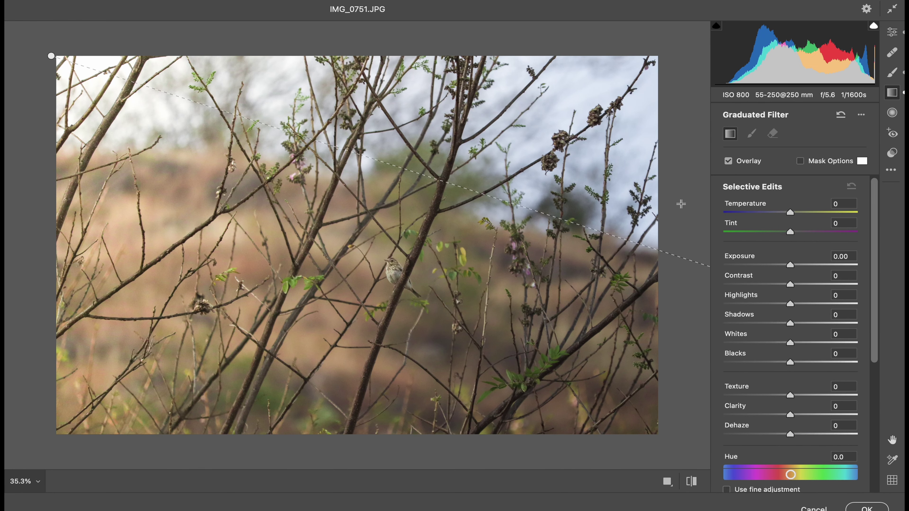
pyautogui.moveTo(682, 204); pyautogui.dragTo(257, 224)
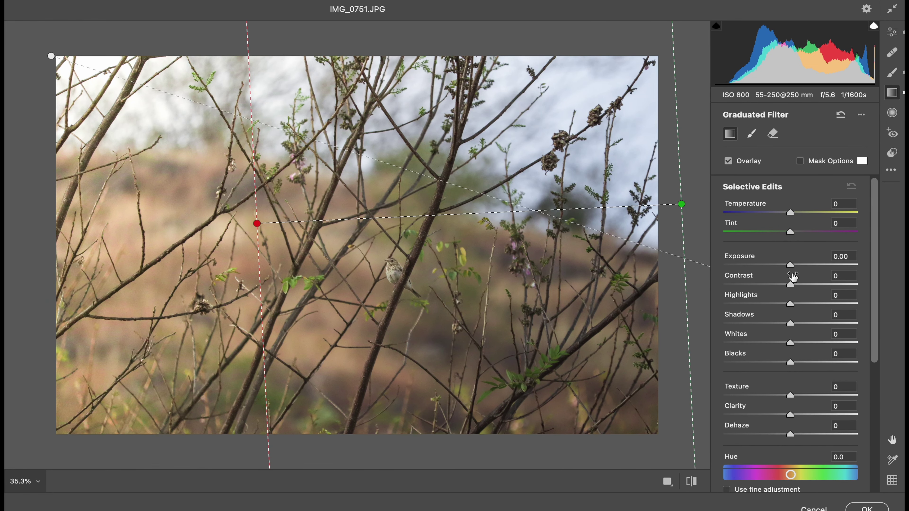
pyautogui.moveTo(792, 214); pyautogui.dragTo(799, 214)
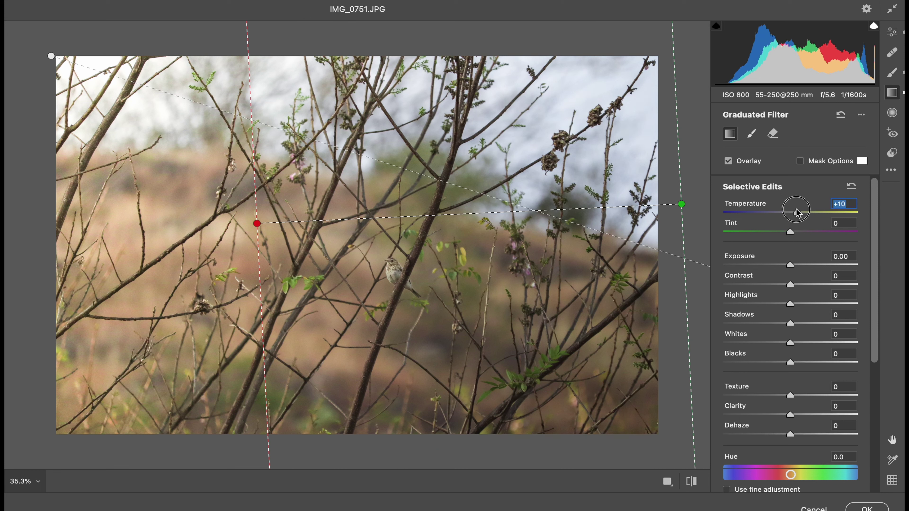
pyautogui.moveTo(792, 266); pyautogui.dragTo(793, 266)
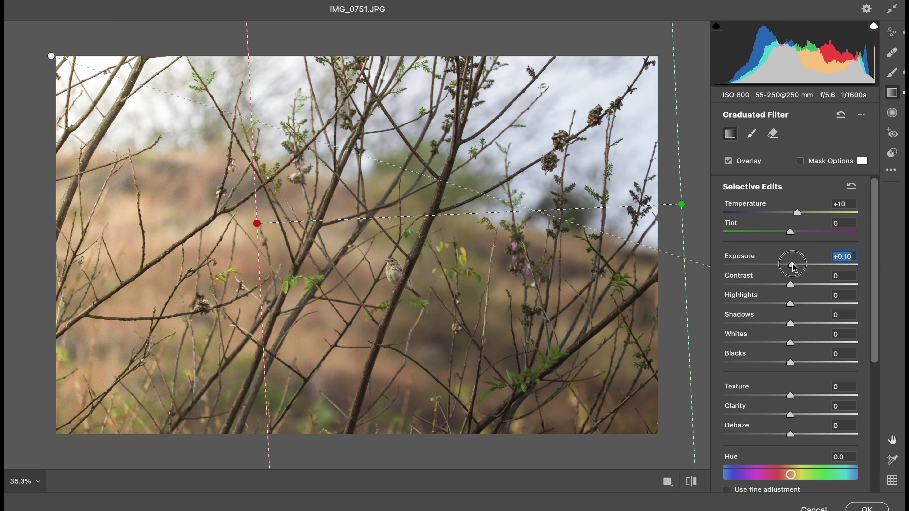
pyautogui.moveTo(791, 304)
pyautogui.mouseDown()
pyautogui.moveTo(813, 303)
pyautogui.moveTo(780, 343)
pyautogui.moveTo(803, 343)
pyautogui.moveTo(793, 363)
pyautogui.mouseUp()
pyautogui.doubleClick(798, 323)
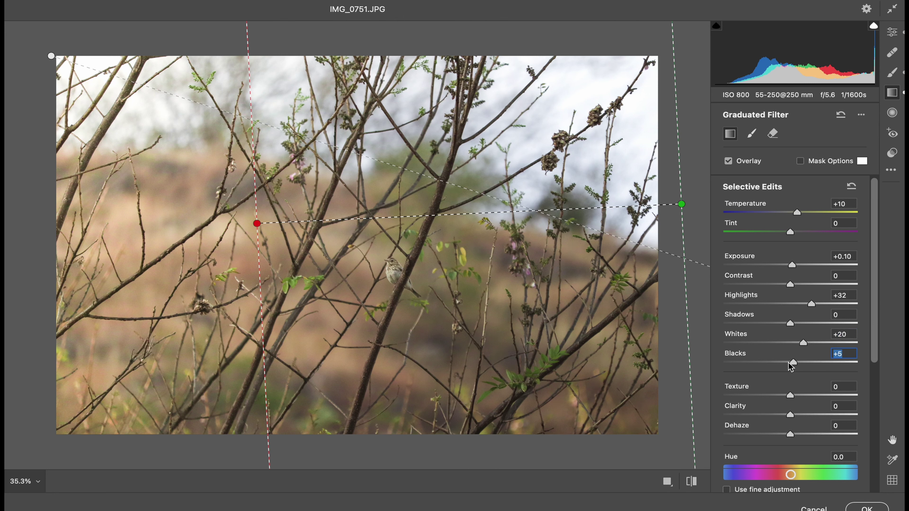
pyautogui.click(892, 34)
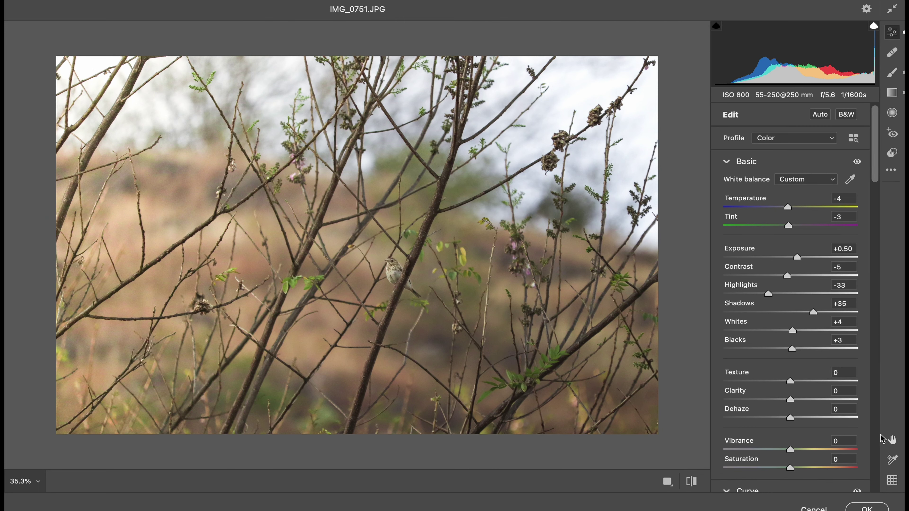
pyautogui.click(867, 508)
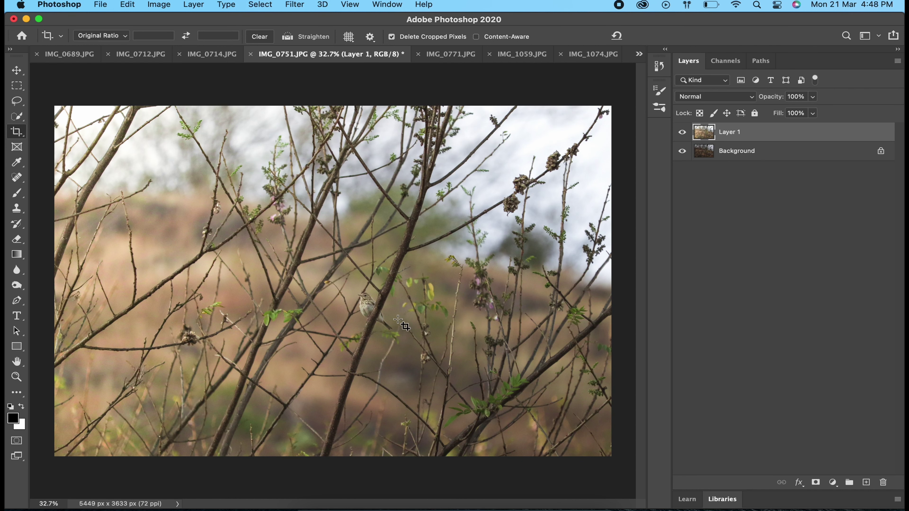
# Select the Dodge tool with its range limited to Midtones.
pyautogui.scroll(3, 402, 315)
pyautogui.scroll(3, 400, 303)
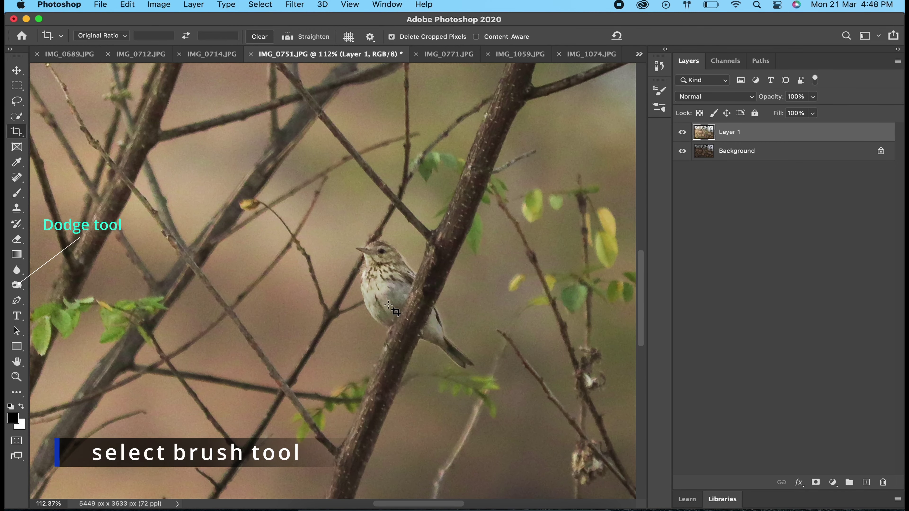
pyautogui.scroll(-5, 371, 286)
pyautogui.scroll(1, 371, 287)
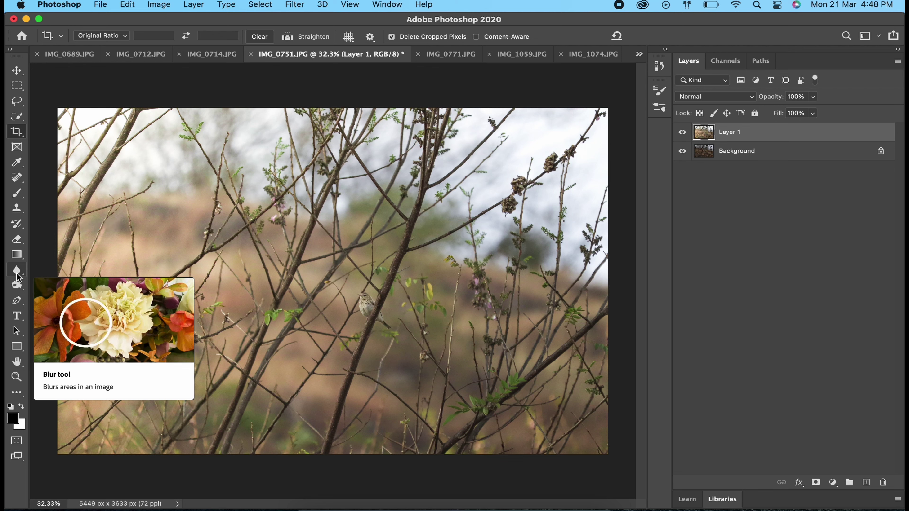
pyautogui.click(17, 286)
pyautogui.click(181, 35)
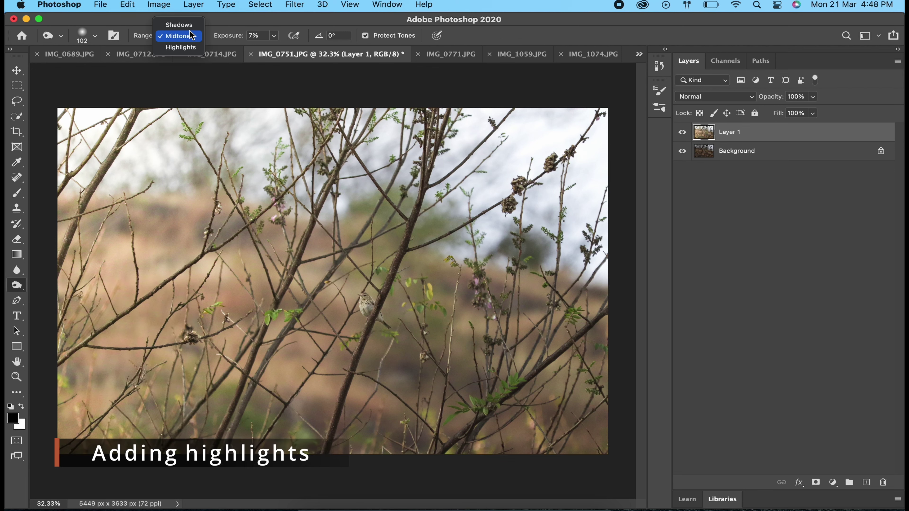
pyautogui.click(181, 36)
pyautogui.scroll(3, 377, 325)
pyautogui.scroll(3, 378, 325)
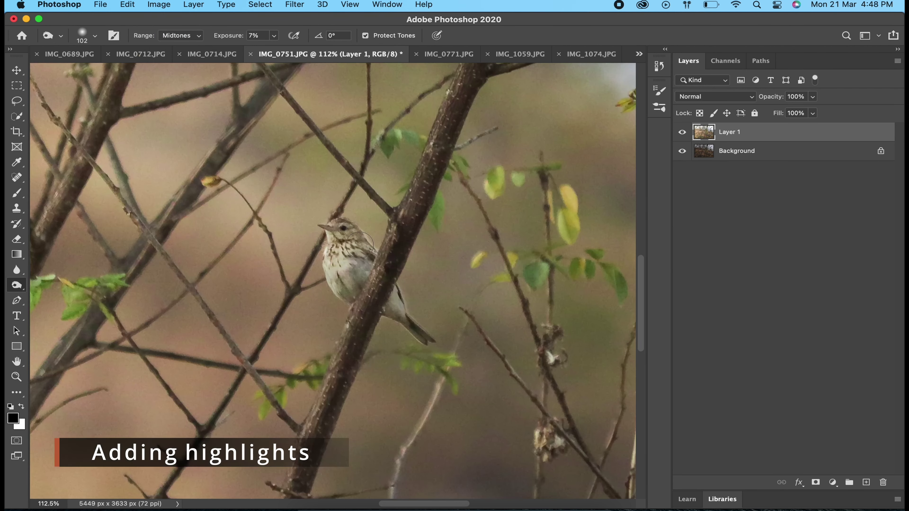
# Set the dodge brush to 130 px and exposure from 7% to 4%.
pyautogui.rightClick(443, 256)
pyautogui.moveTo(443, 256); pyautogui.dragTo(454, 261)
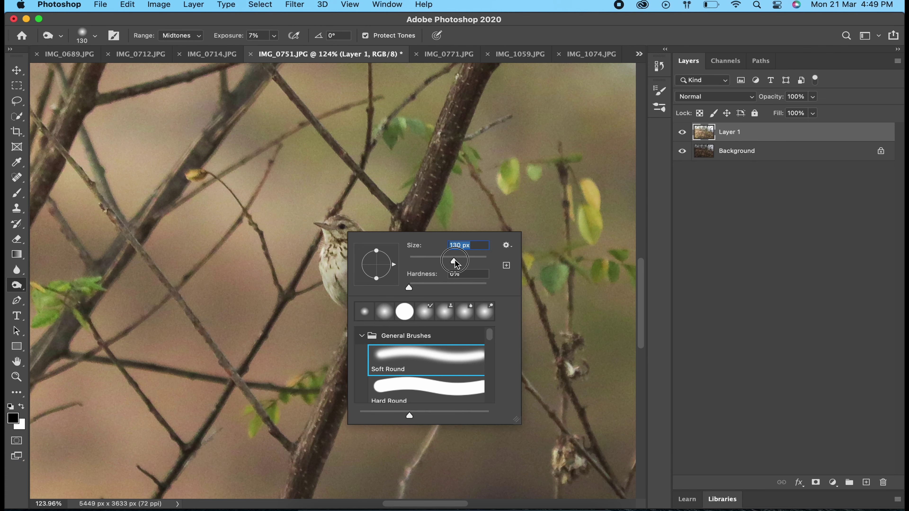
pyautogui.click(233, 35)
pyautogui.moveTo(234, 35); pyautogui.dragTo(225, 36)
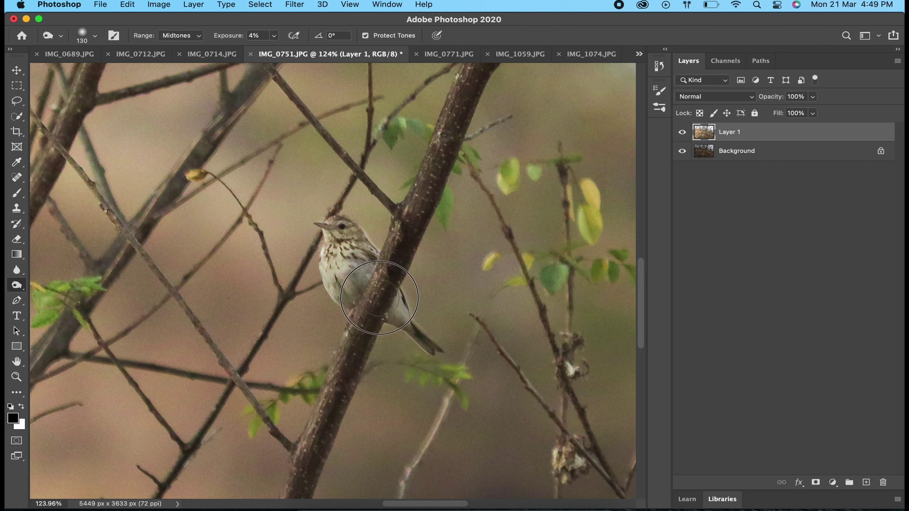
pyautogui.scroll(-2, 373, 309)
pyautogui.scroll(-3, 373, 309)
pyautogui.scroll(-2, 313, 296)
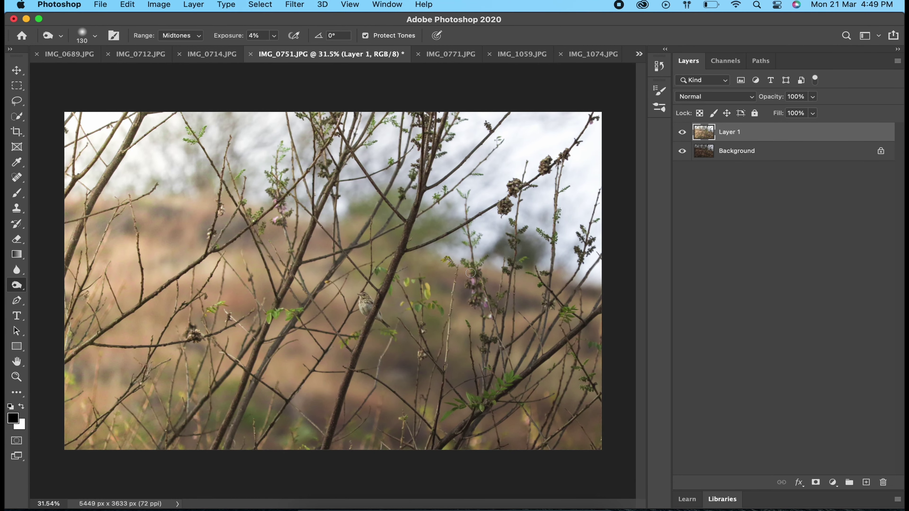
# Export As a JPG at 100% quality, width 1449 px (height 966), saved as IMG_0751.jpg.
pyautogui.click(101, 5)
pyautogui.moveTo(112, 160)
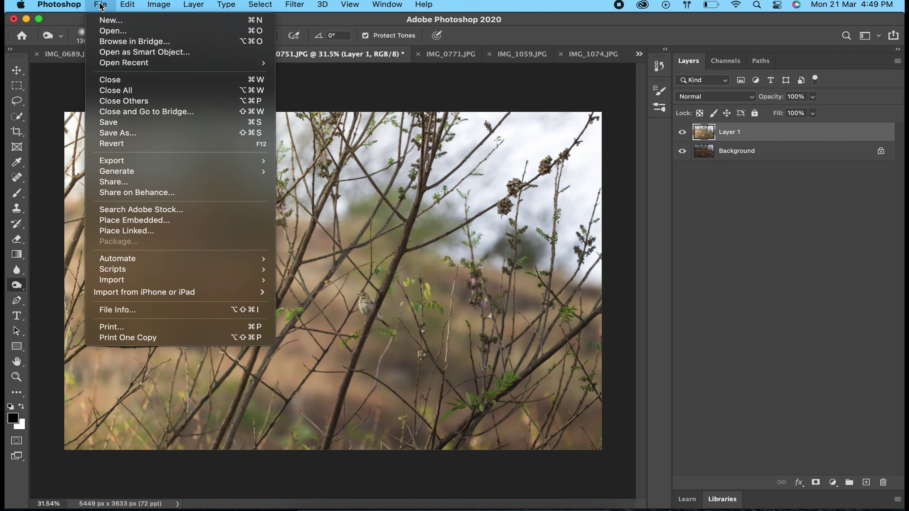
pyautogui.click(334, 170)
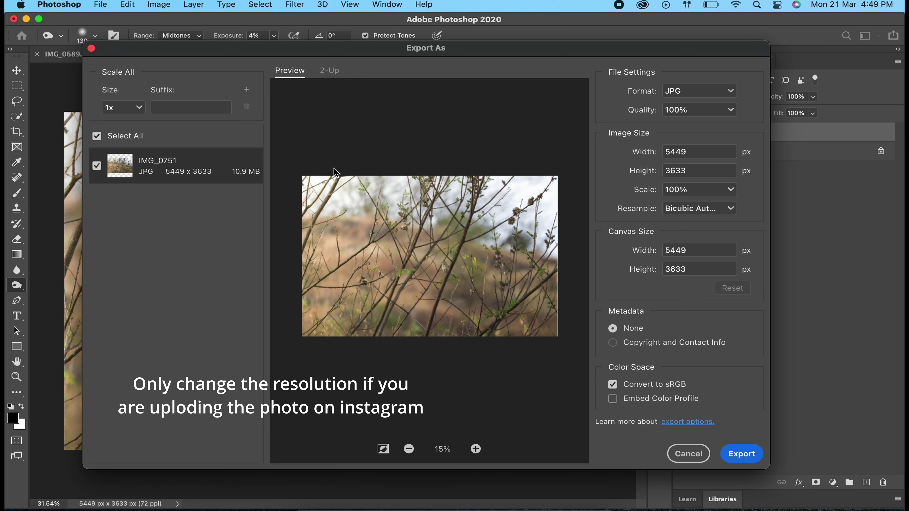
pyautogui.click(668, 152)
pyautogui.press('BackSpace')
pyautogui.write('1')
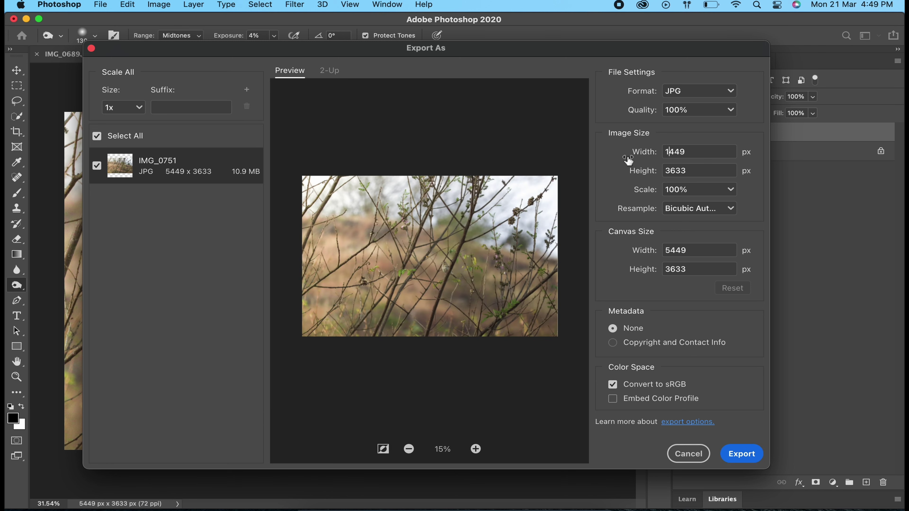
pyautogui.press('Tab')
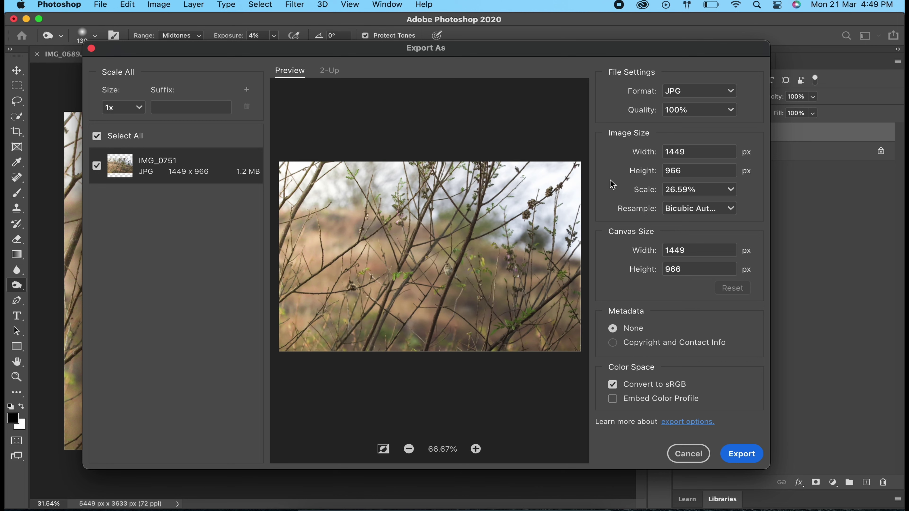
pyautogui.click(745, 455)
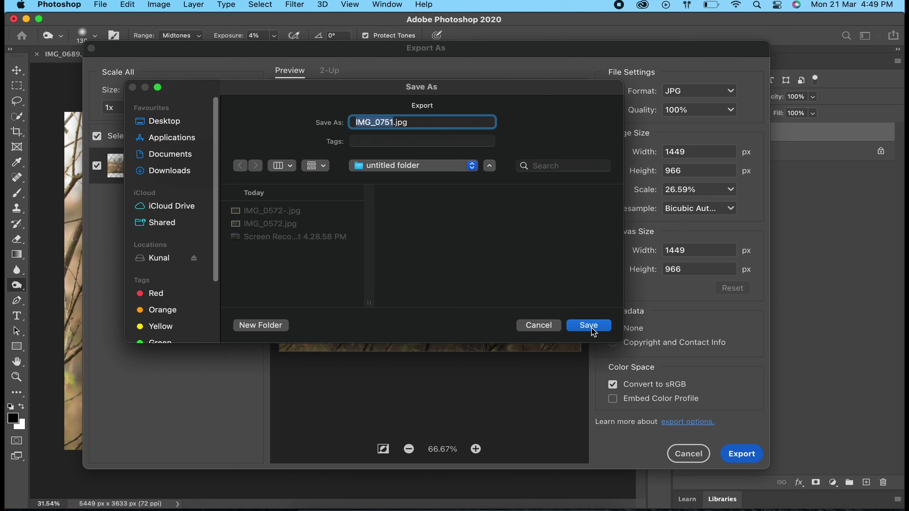
pyautogui.click(602, 330)
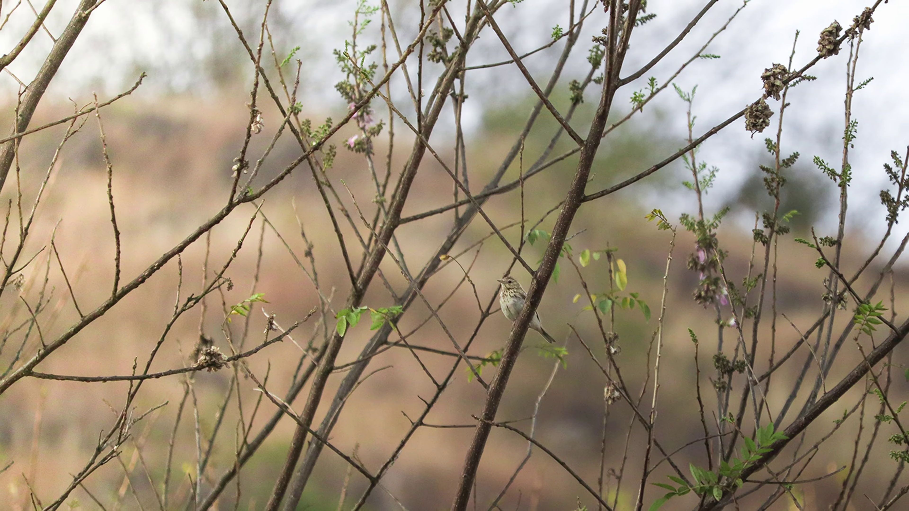